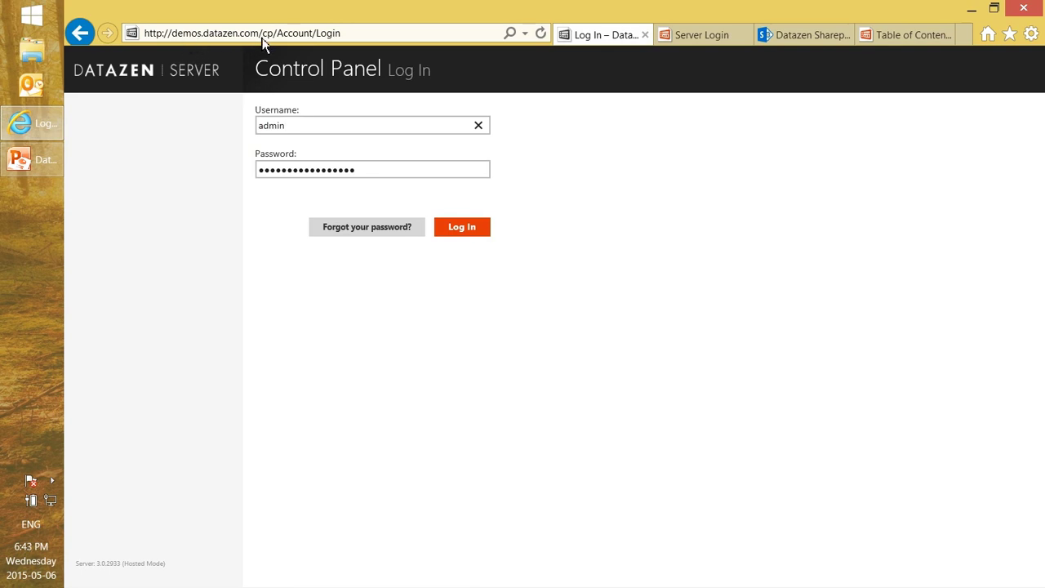
# Log in to the control panel as admin and review the Configuration, Authentication and Email Templates settings.
pyautogui.click(483, 234)
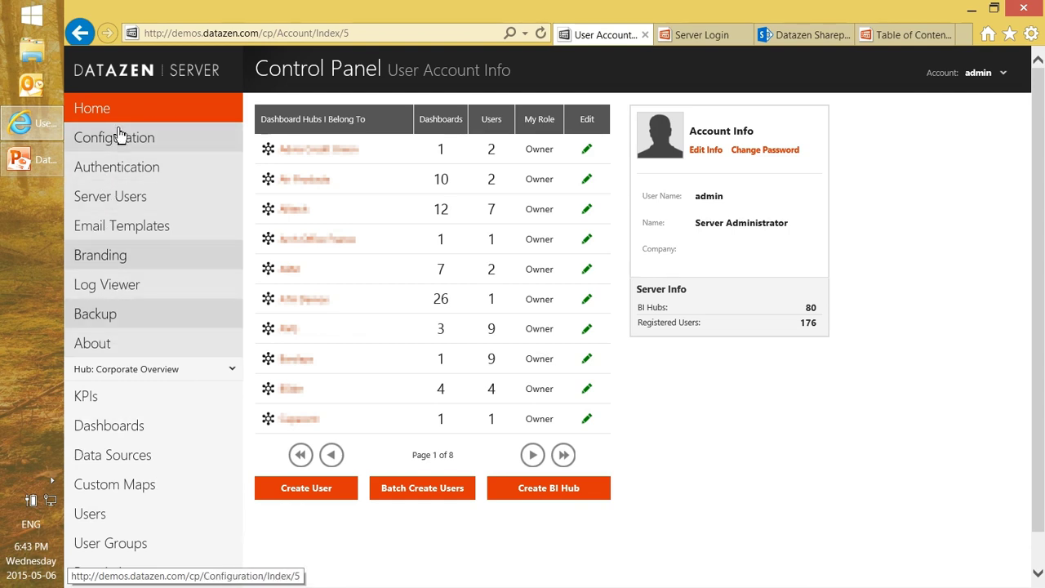
pyautogui.click(155, 152)
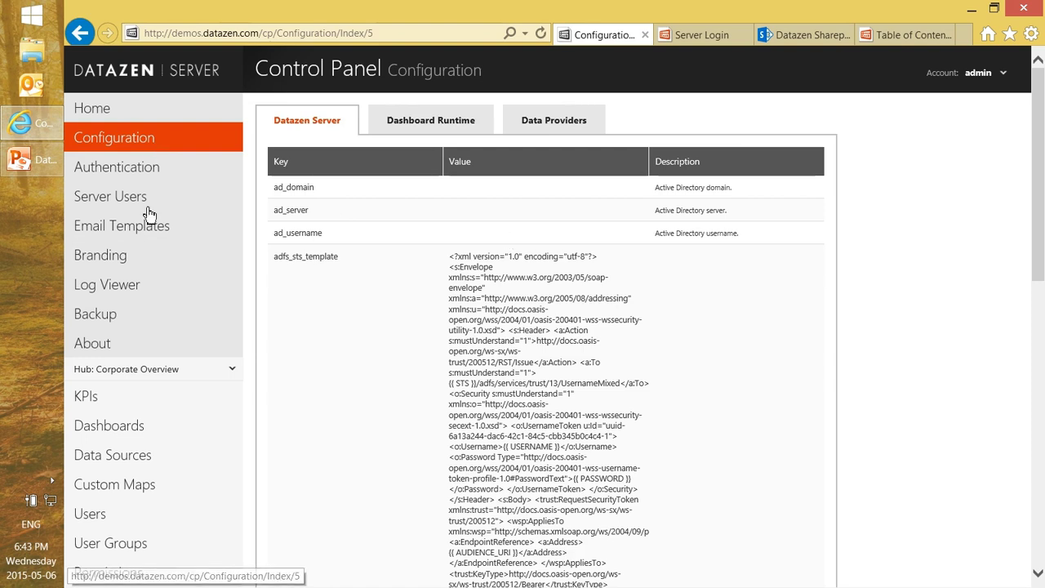
pyautogui.click(129, 180)
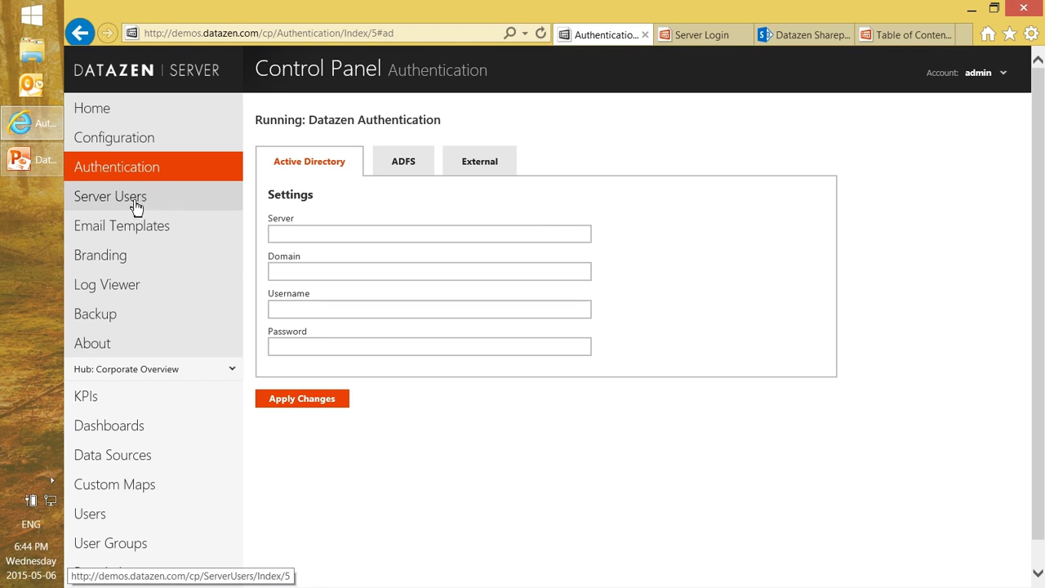
pyautogui.click(149, 235)
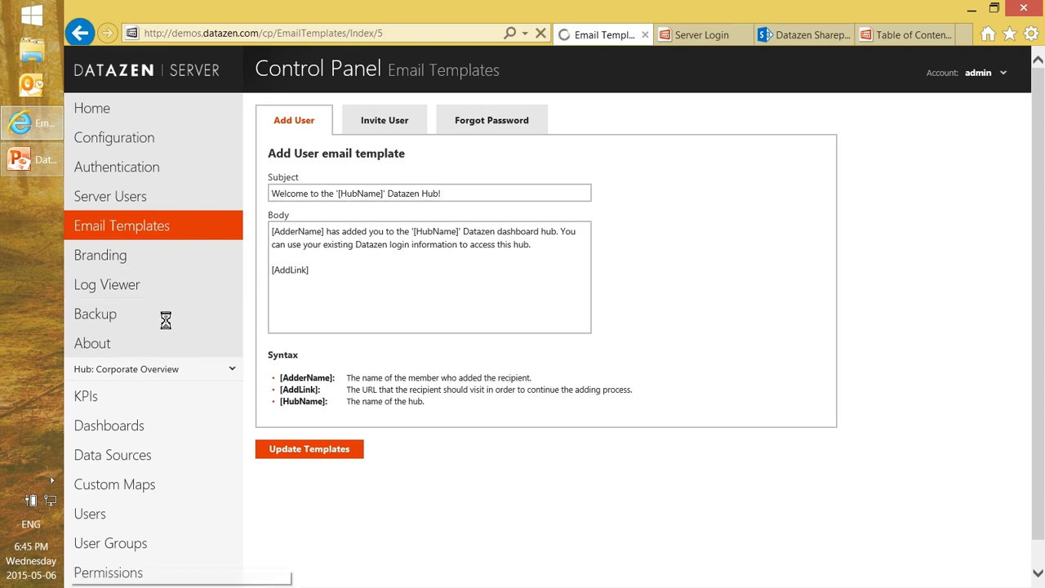
# Review the server's backup schedule settings, including the available frequency options.
pyautogui.click(127, 324)
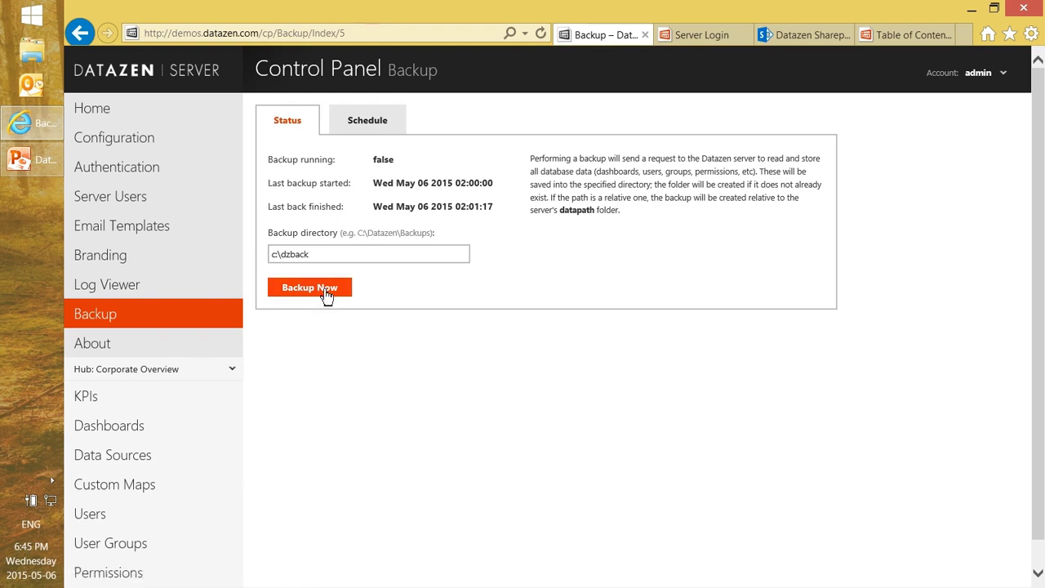
pyautogui.click(385, 133)
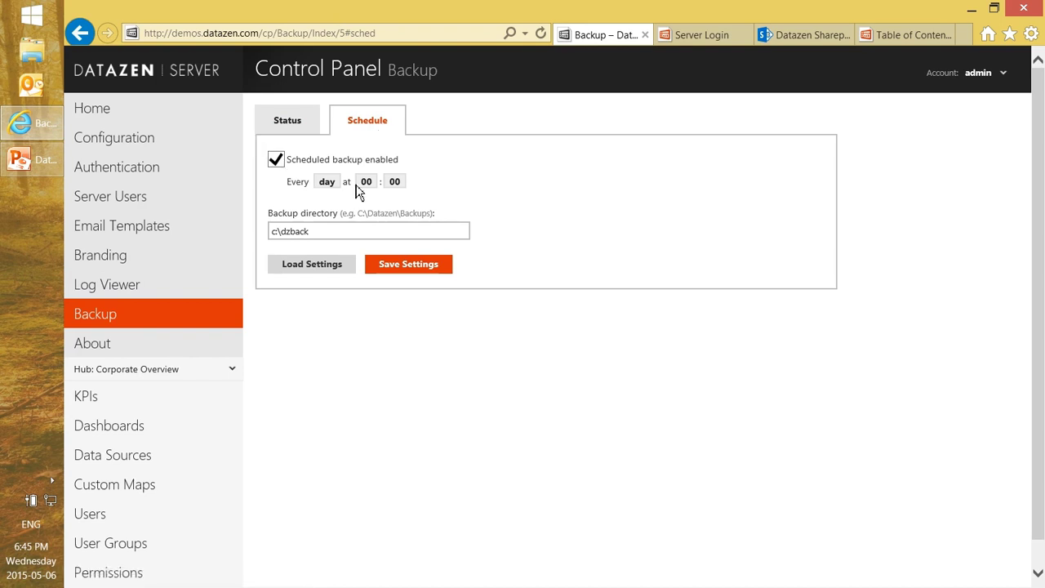
pyautogui.click(328, 185)
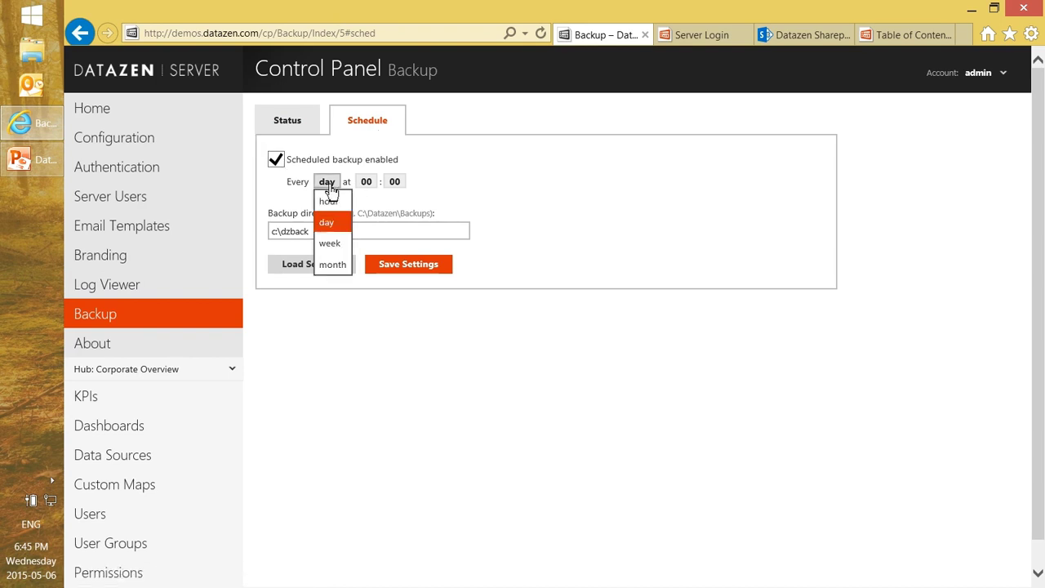
pyautogui.click(626, 312)
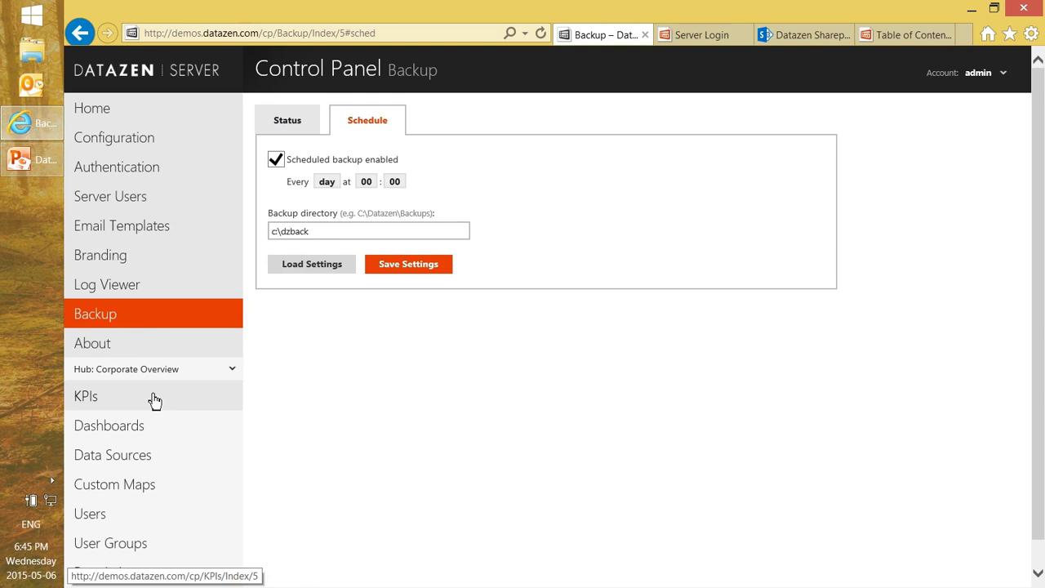
# View the Corporate Overview hub's users with their publisher and owner roles, and its user groups.
pyautogui.scroll(-1, 146, 469)
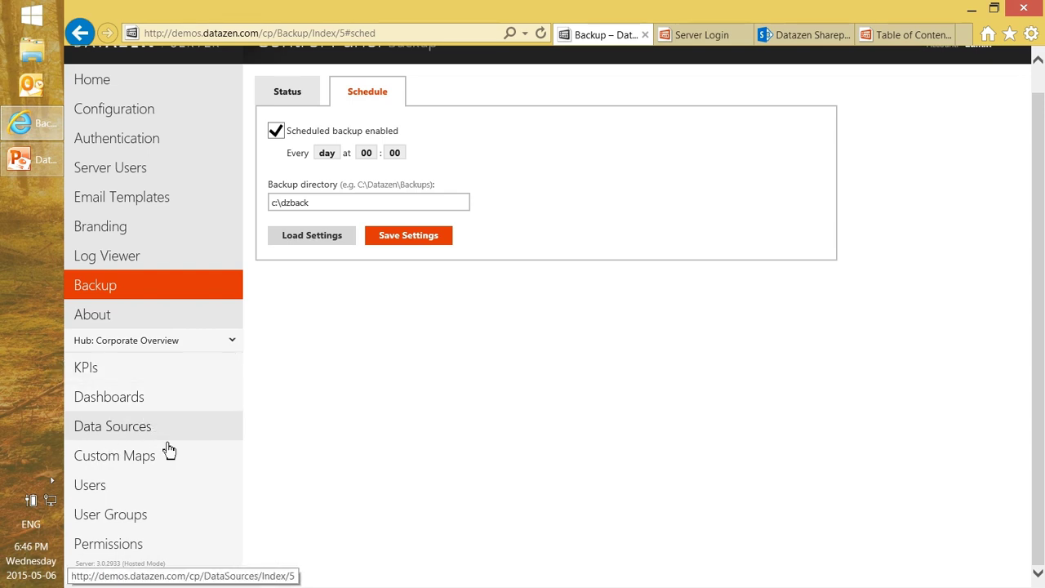
pyautogui.click(133, 493)
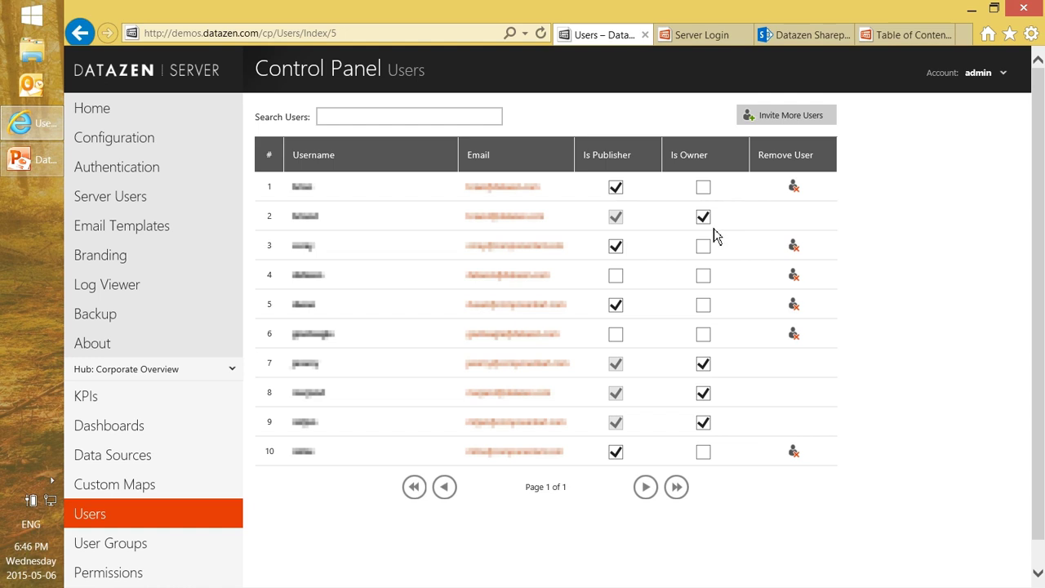
pyautogui.click(84, 514)
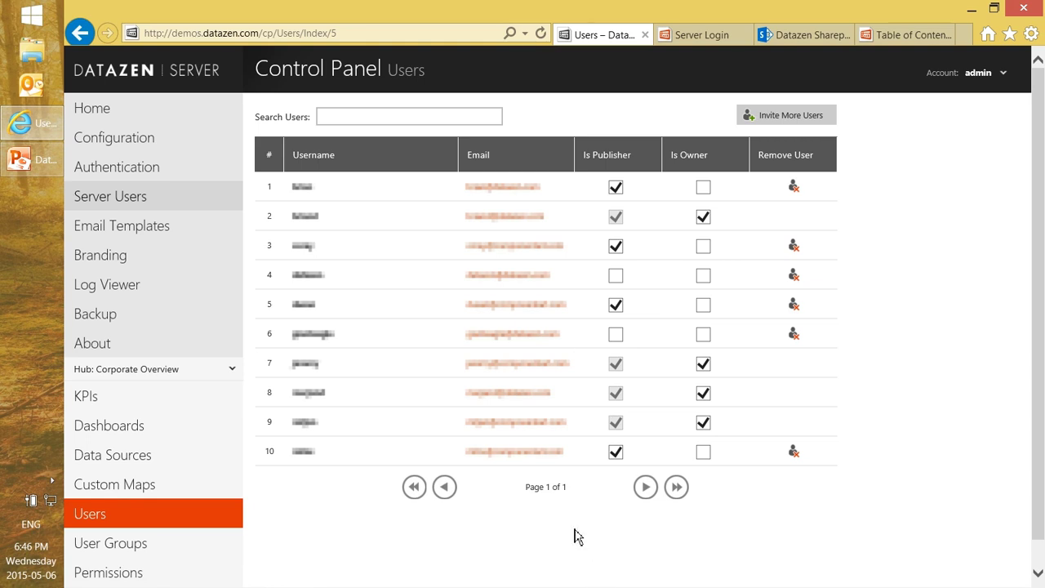
pyautogui.scroll(-1, 557, 542)
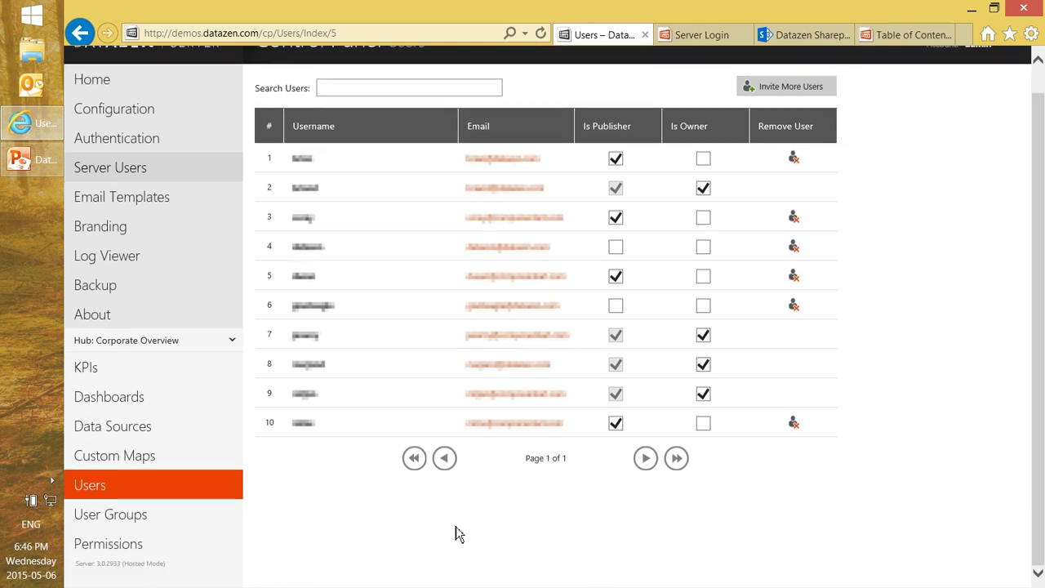
pyautogui.click(113, 521)
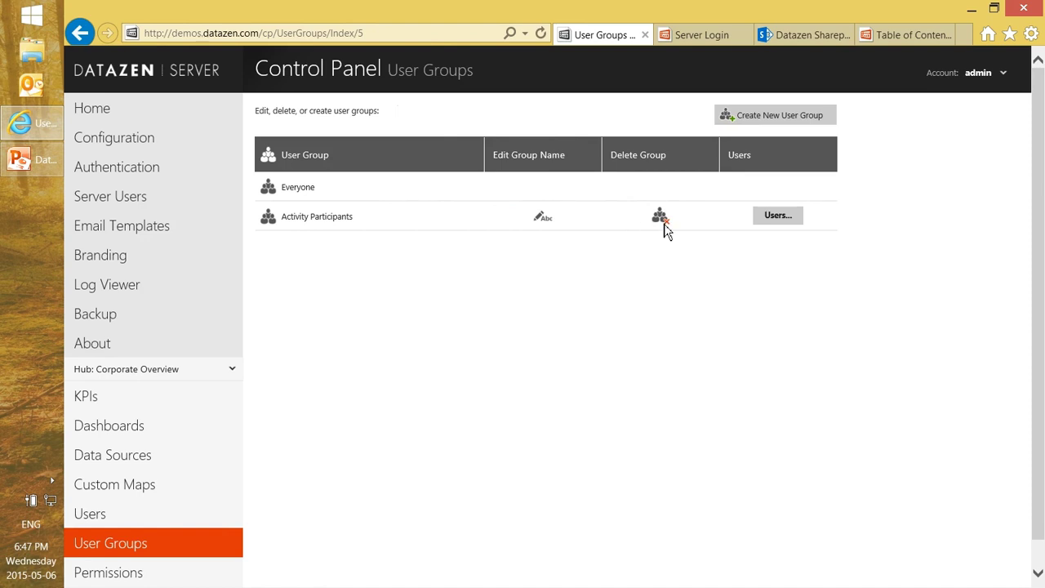
# Examine the hub's dashboard permissions, checking which dashboards can be chosen and whether access applies to user groups or users.
pyautogui.scroll(-1, 179, 466)
pyautogui.click(126, 554)
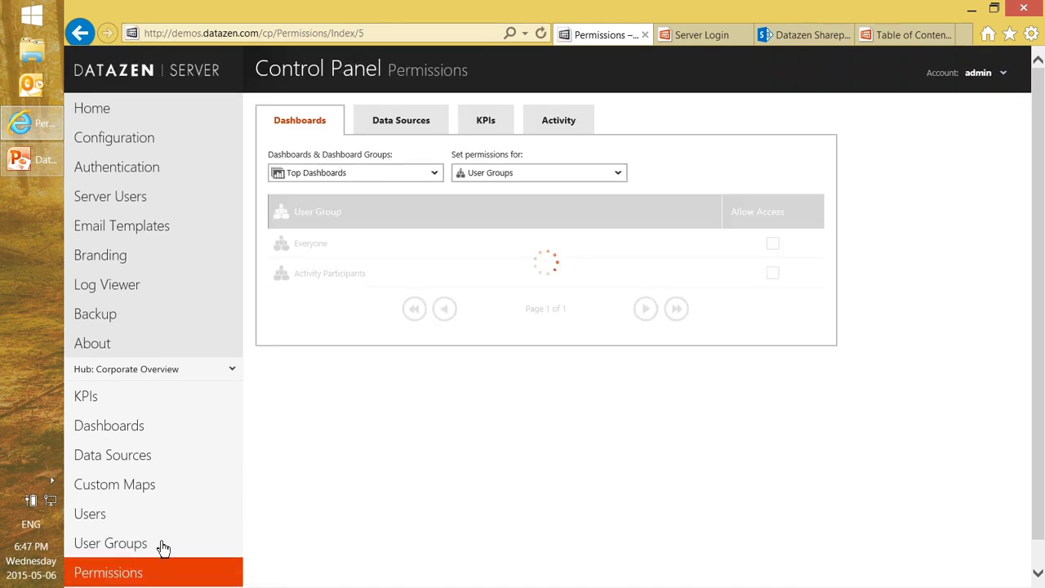
pyautogui.click(434, 176)
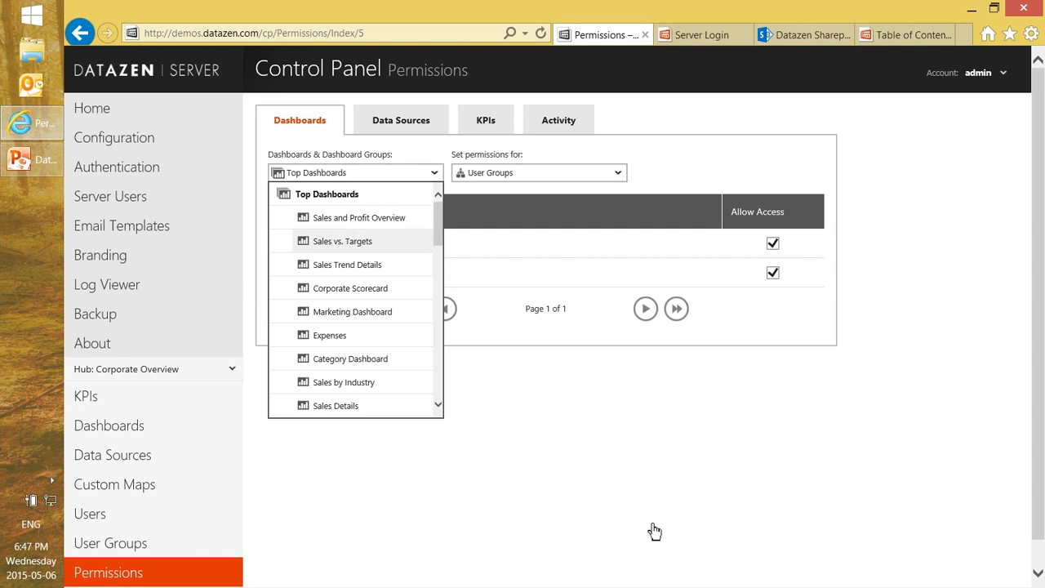
pyautogui.click(566, 436)
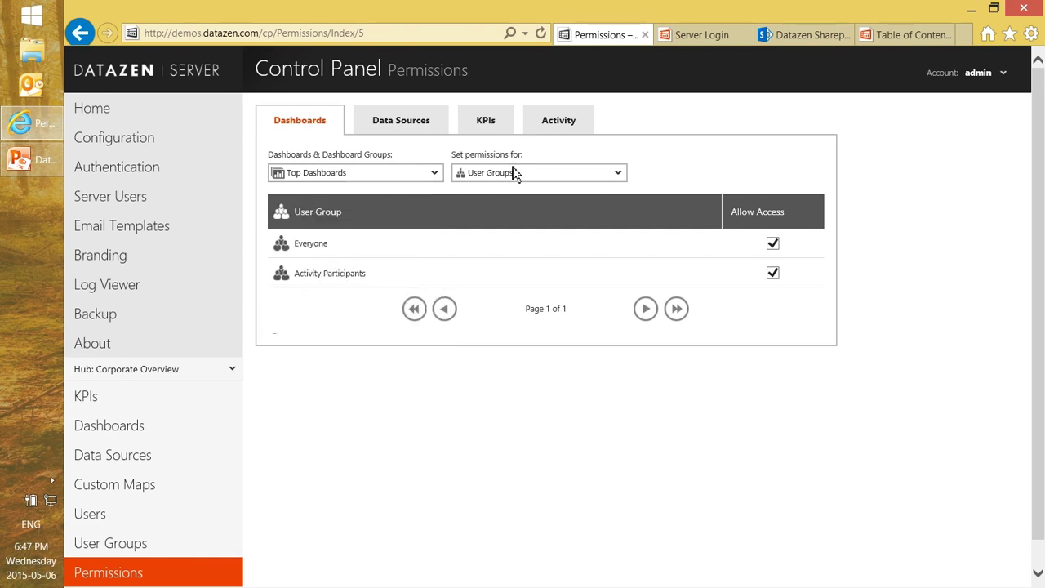
pyautogui.click(560, 178)
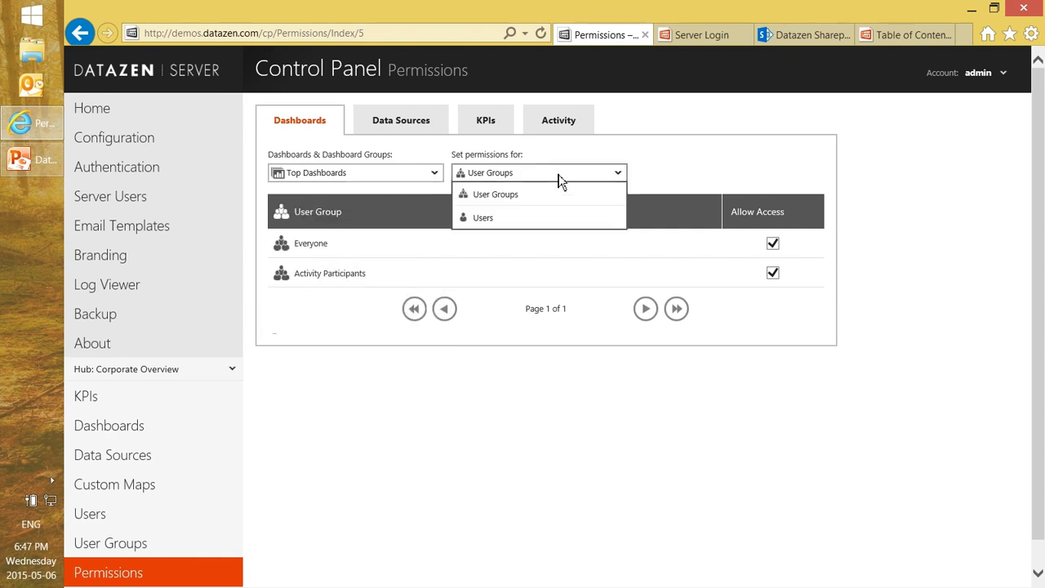
pyautogui.click(540, 435)
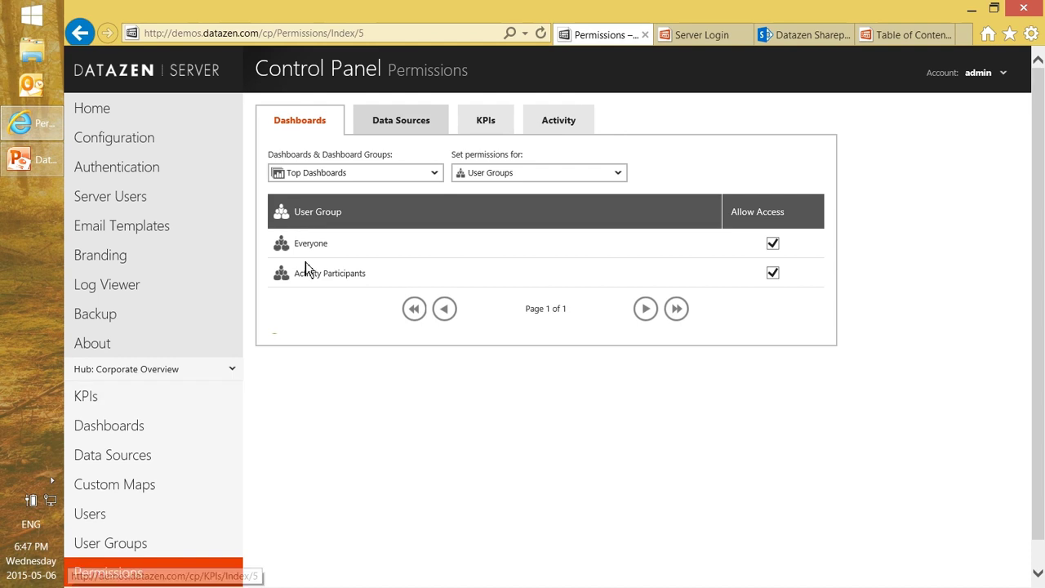
# Review the hub's dashboards and dashboard groups, including the reorder handles in the Retail Dashboards group.
pyautogui.scroll(-1, 301, 484)
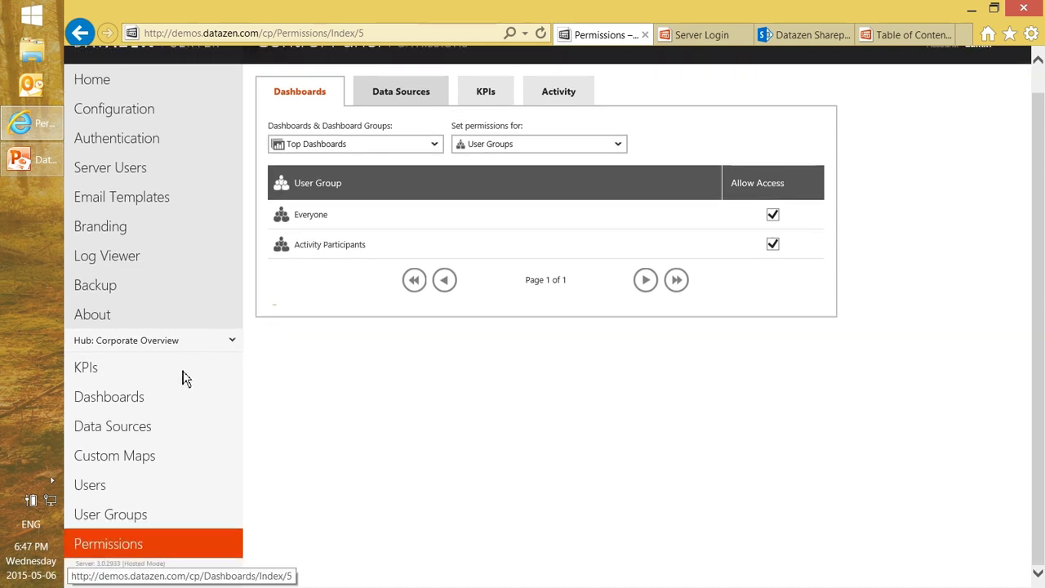
pyautogui.click(118, 383)
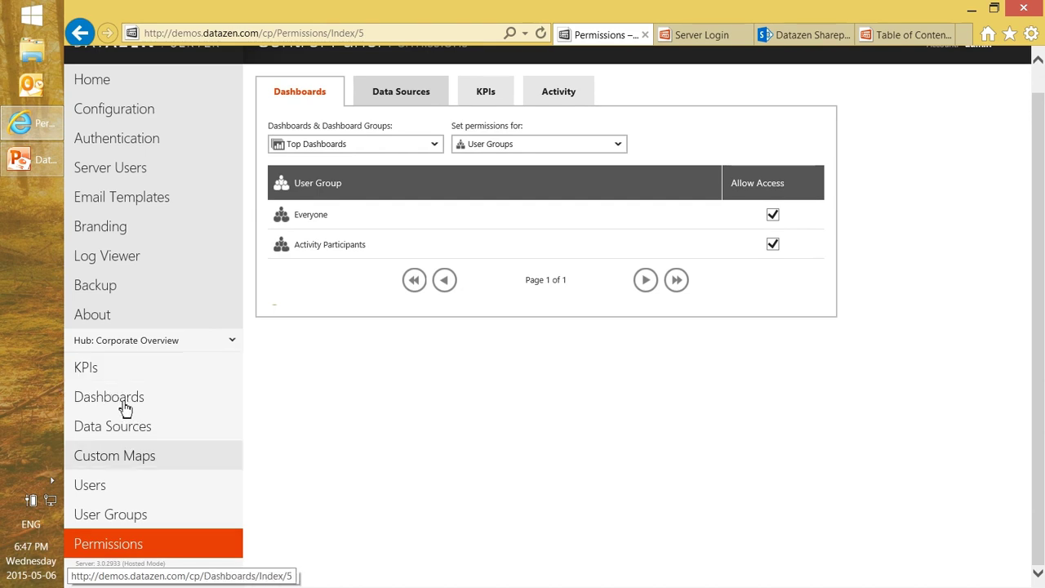
pyautogui.click(125, 408)
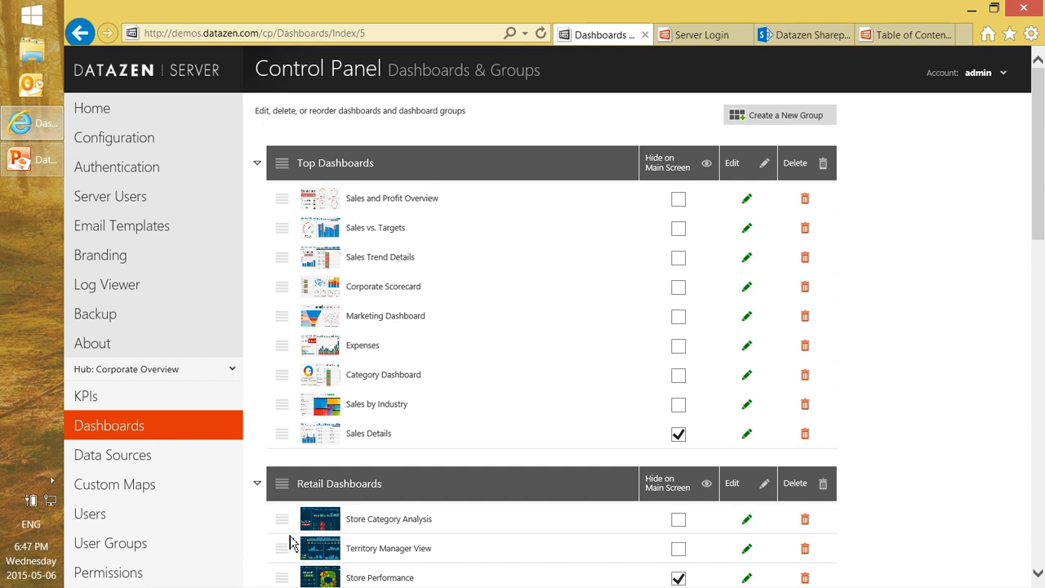
pyautogui.moveTo(282, 526); pyautogui.dragTo(307, 532)
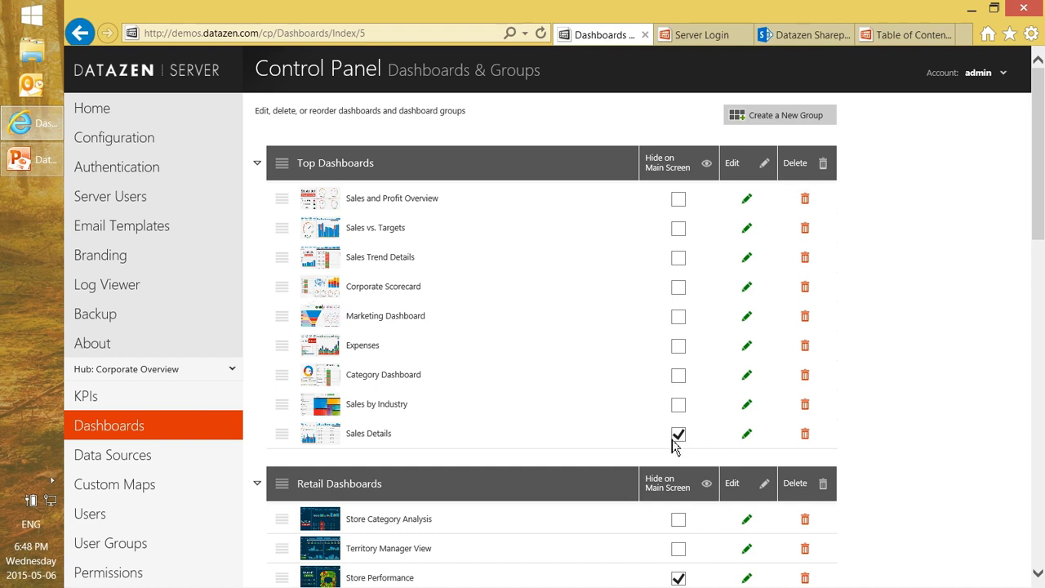
# Start a new KPI in the Key Metrics group and set its value format to Currency.
pyautogui.scroll(-1, 617, 436)
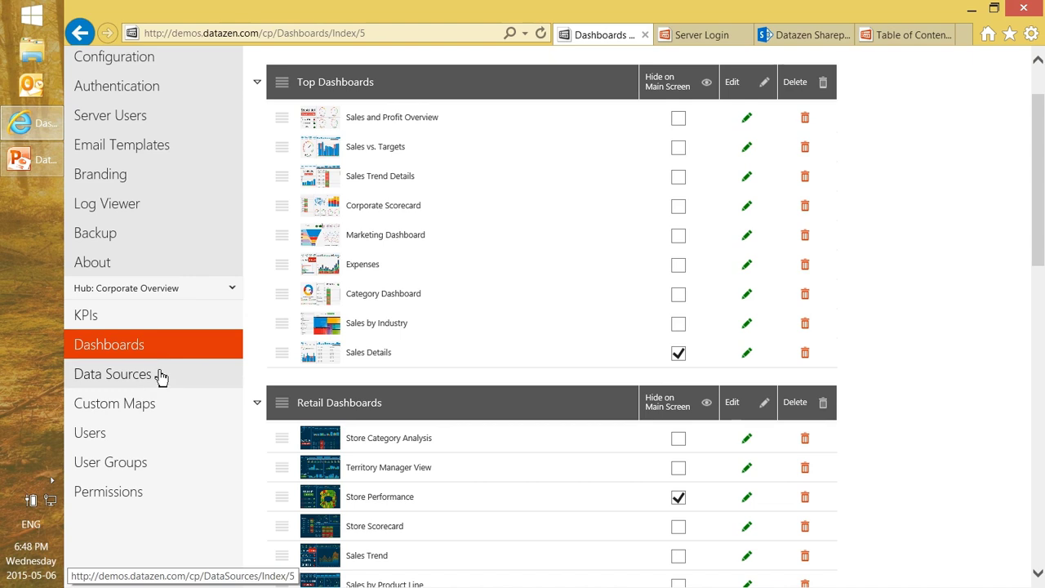
pyautogui.click(81, 324)
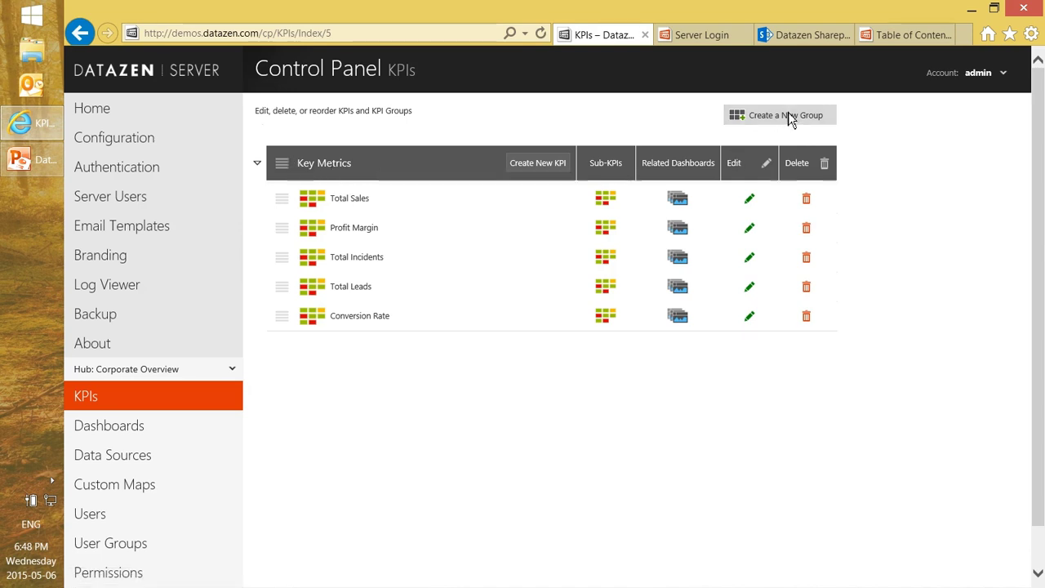
pyautogui.click(539, 166)
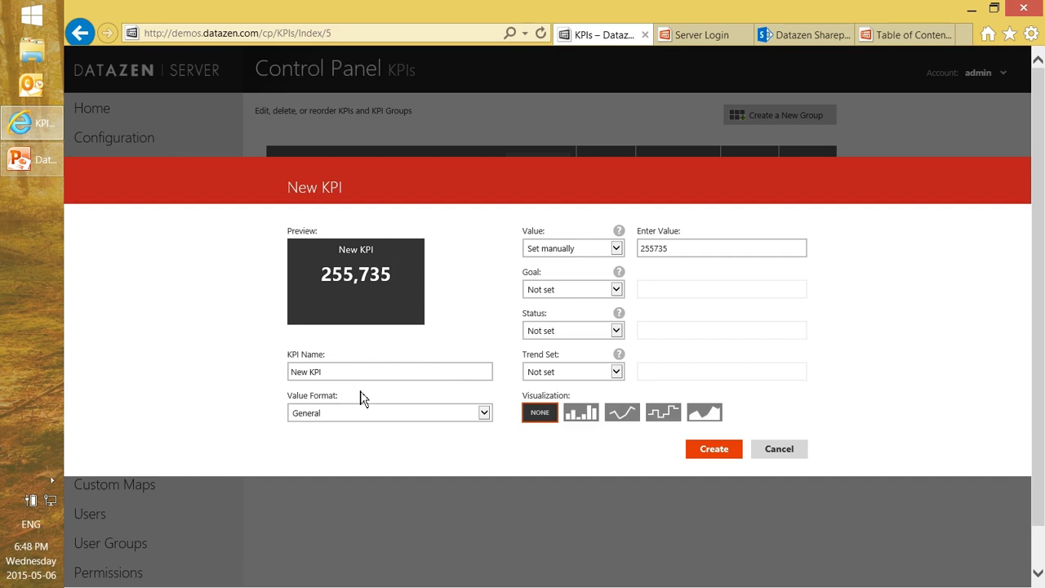
pyautogui.click(485, 413)
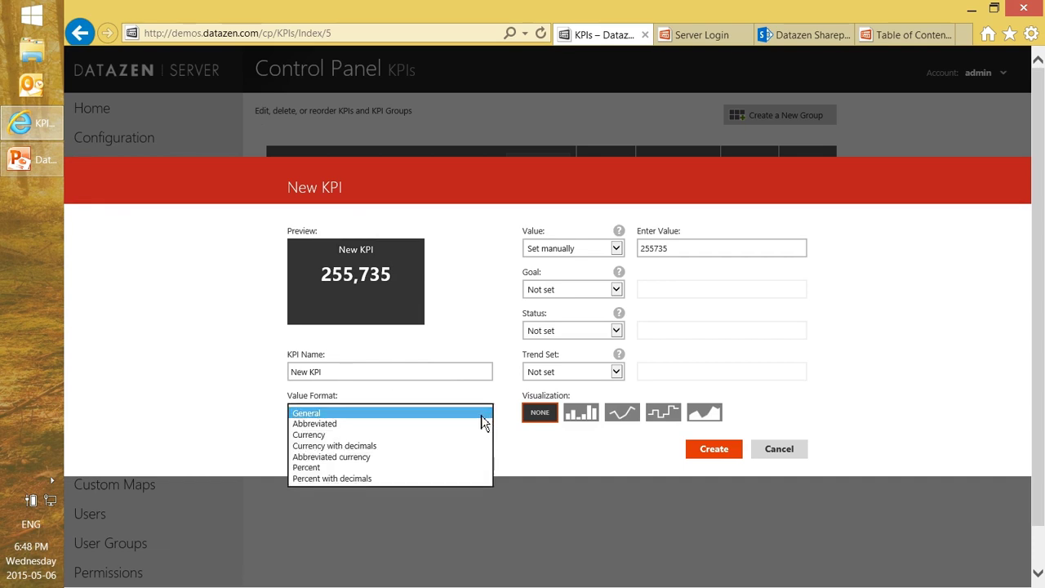
pyautogui.click(408, 434)
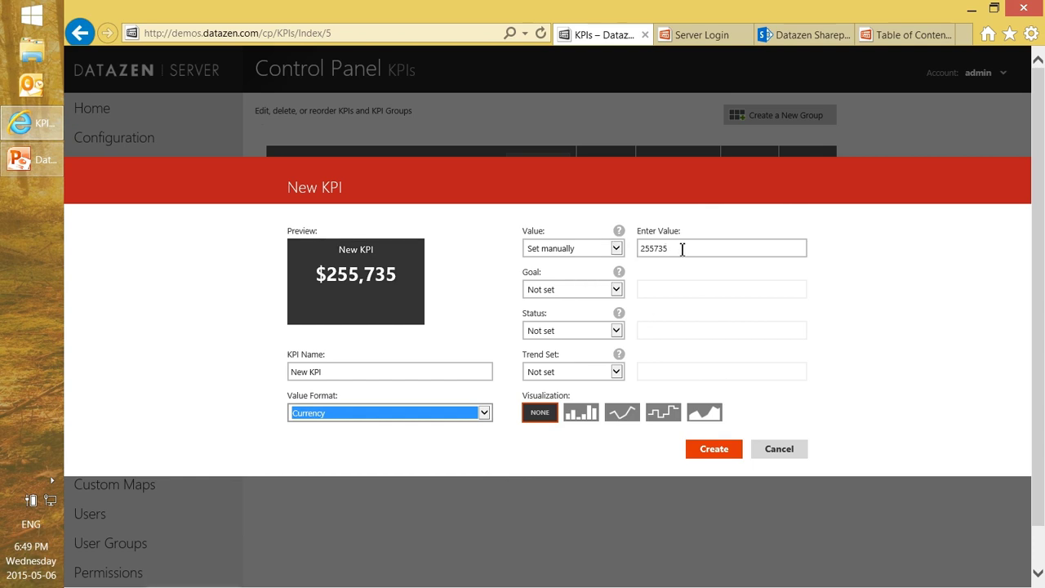
pyautogui.click(617, 251)
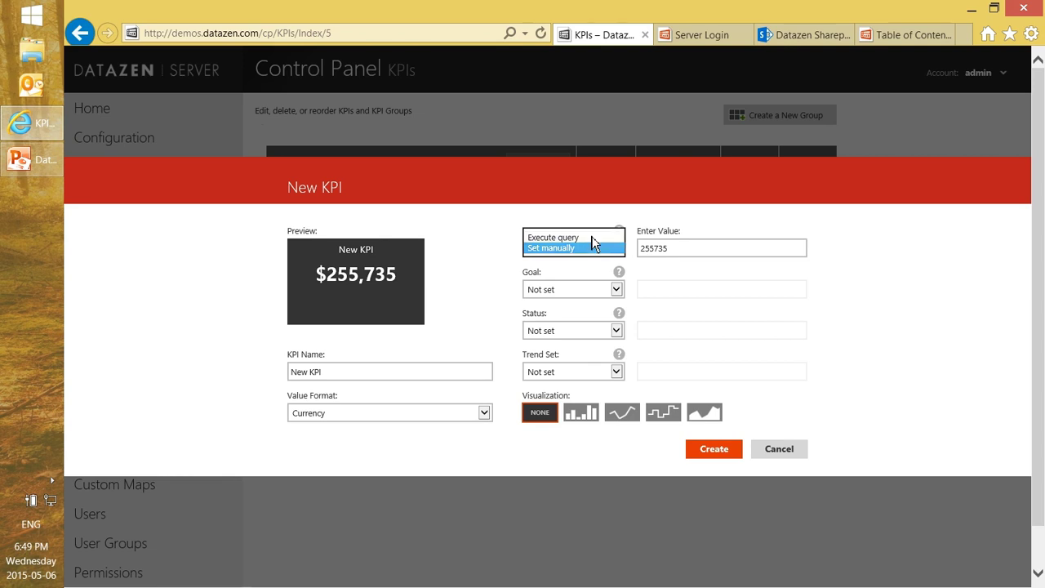
pyautogui.click(593, 237)
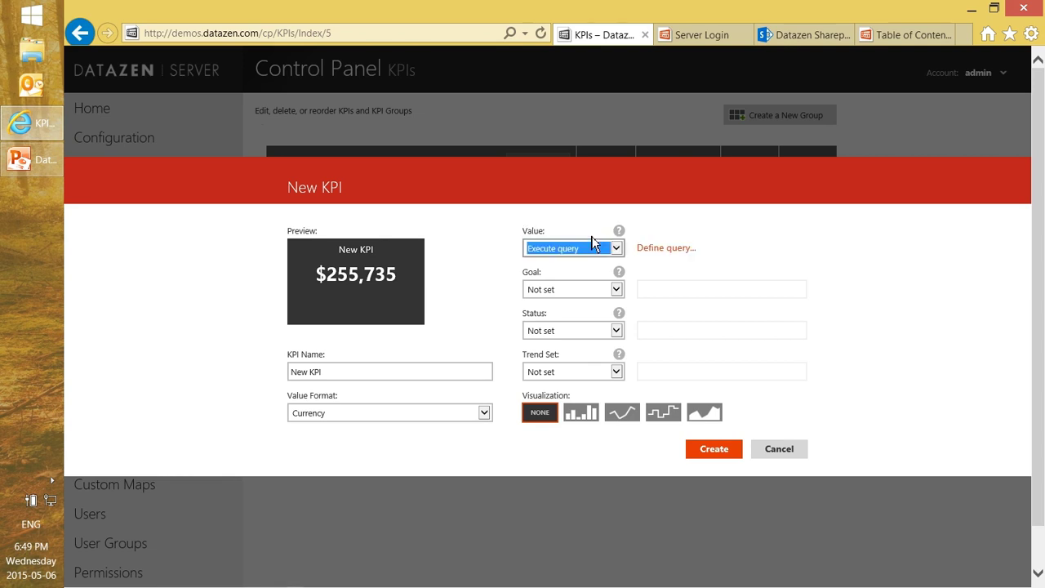
pyautogui.click(658, 249)
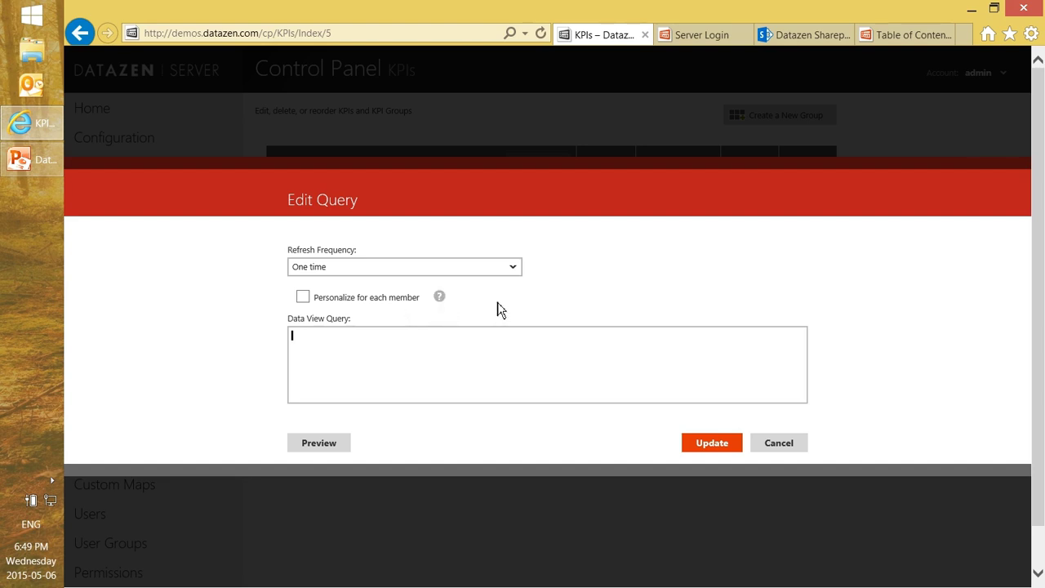
pyautogui.click(796, 446)
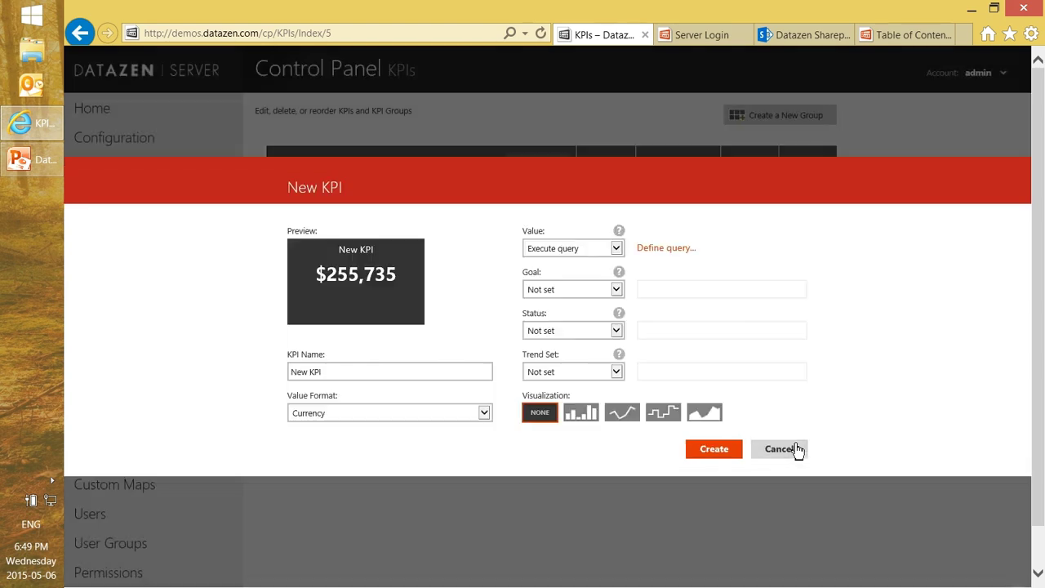
pyautogui.click(618, 249)
pyautogui.click(592, 259)
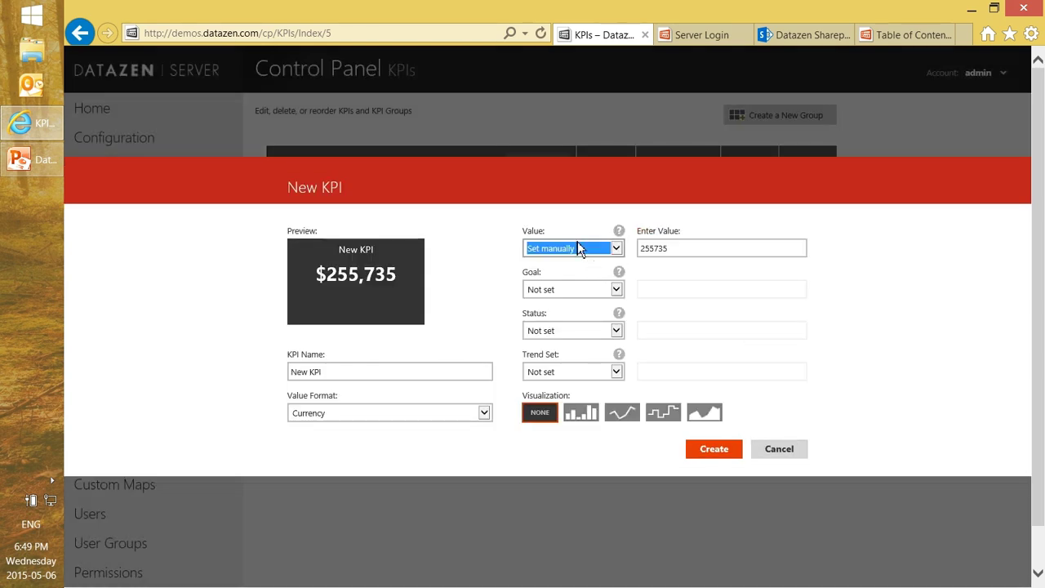
# Try manually set sources for the KPI's goal (300000), status (-1, red) and trend set, and discard the new KPI.
pyautogui.click(617, 290)
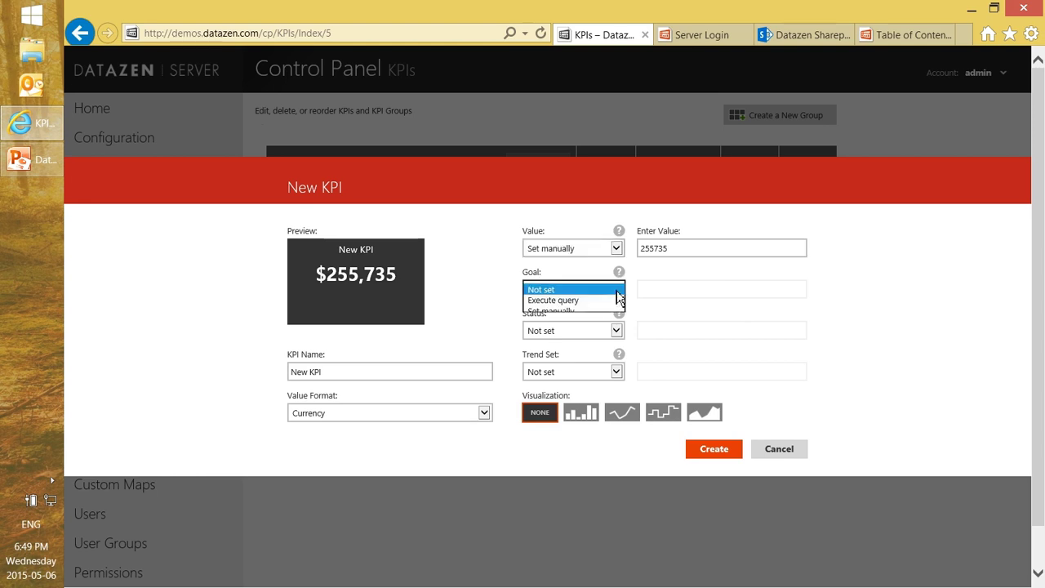
pyautogui.click(580, 312)
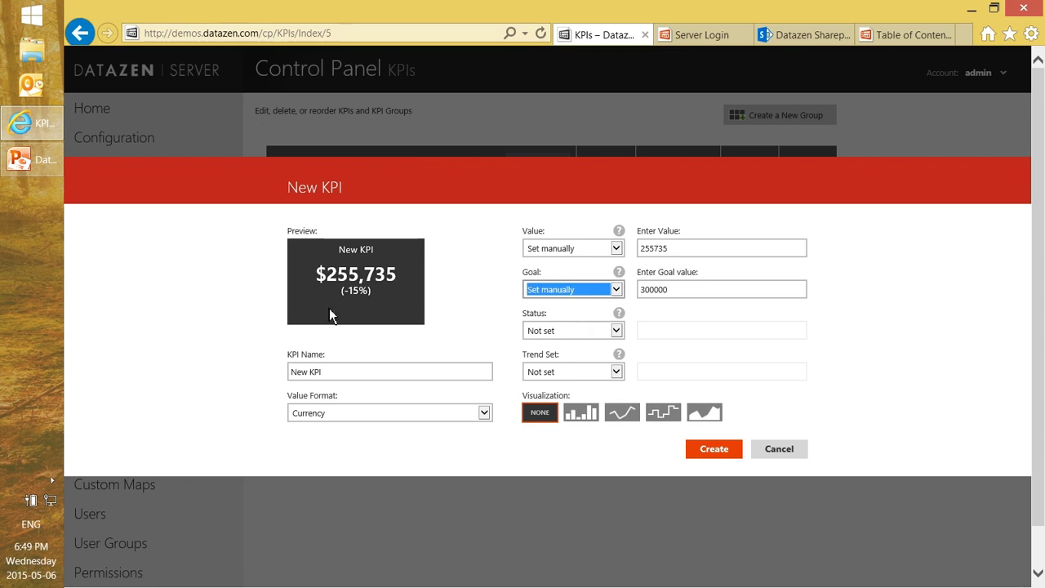
pyautogui.click(618, 331)
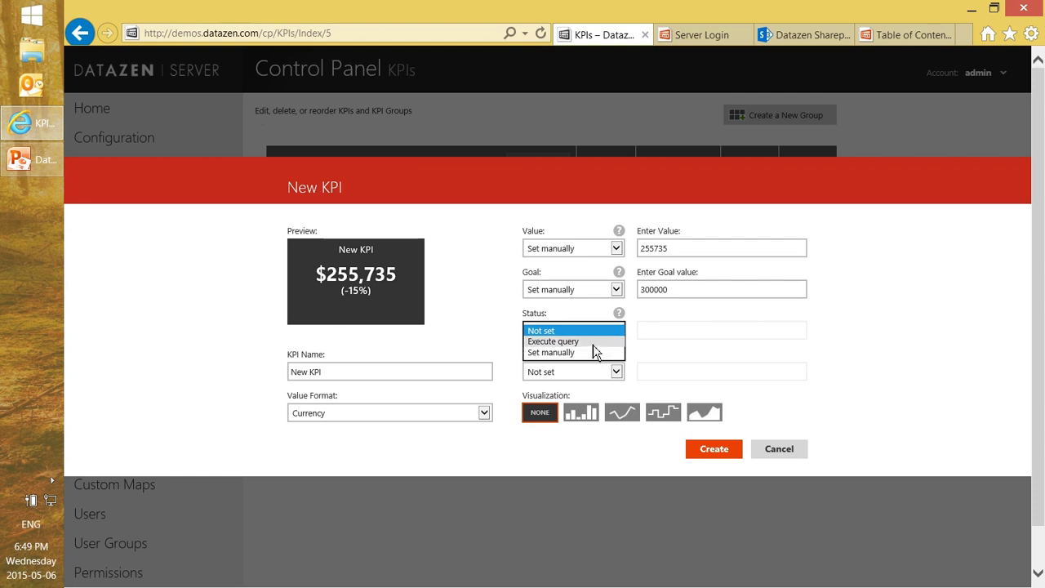
pyautogui.click(594, 353)
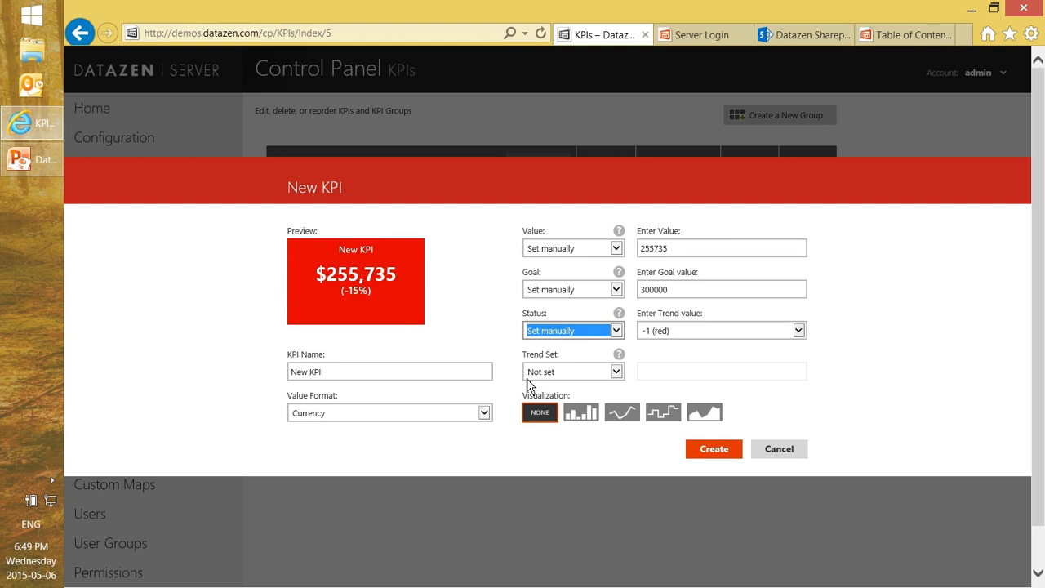
pyautogui.click(616, 373)
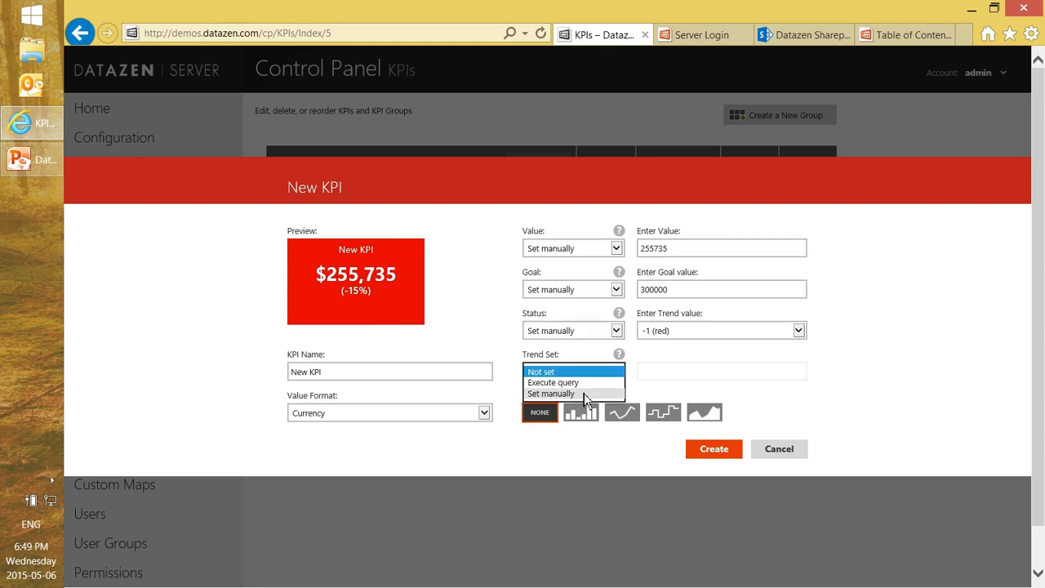
pyautogui.click(583, 393)
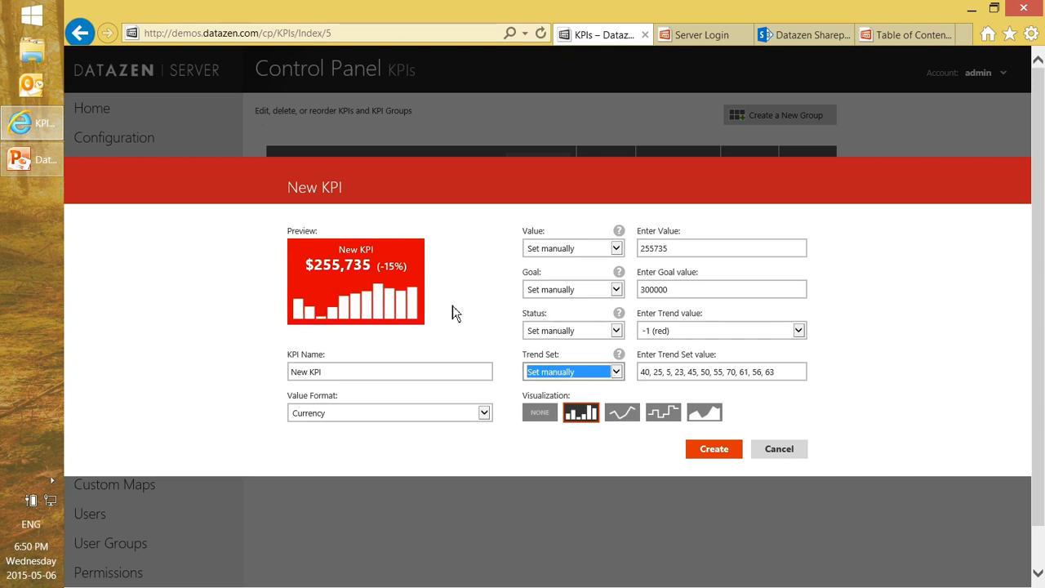
pyautogui.click(789, 455)
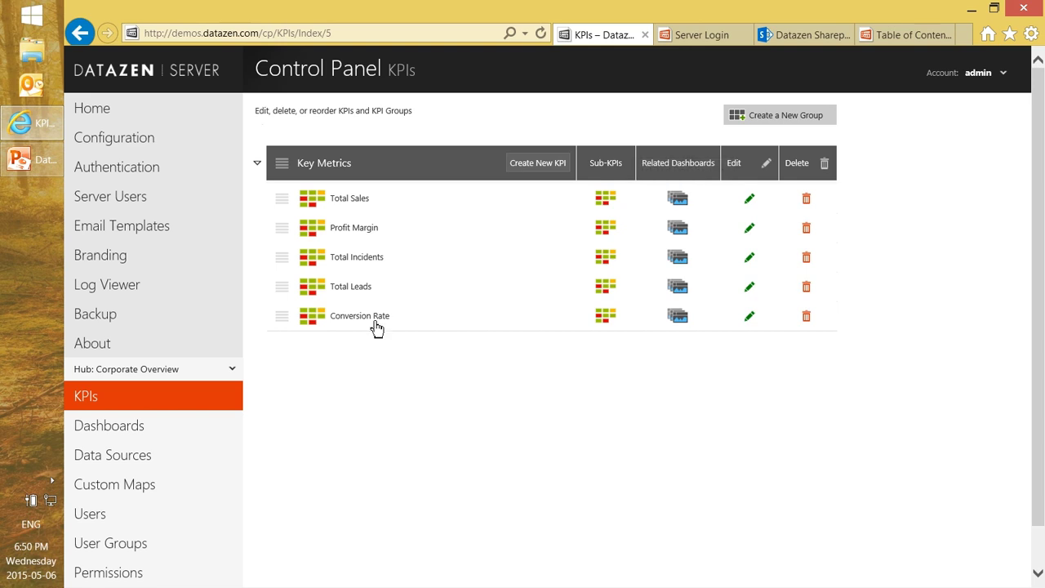
# Open the hub's data sources and review the data providers and connection properties offered for a new data connection, without creating one.
pyautogui.click(147, 462)
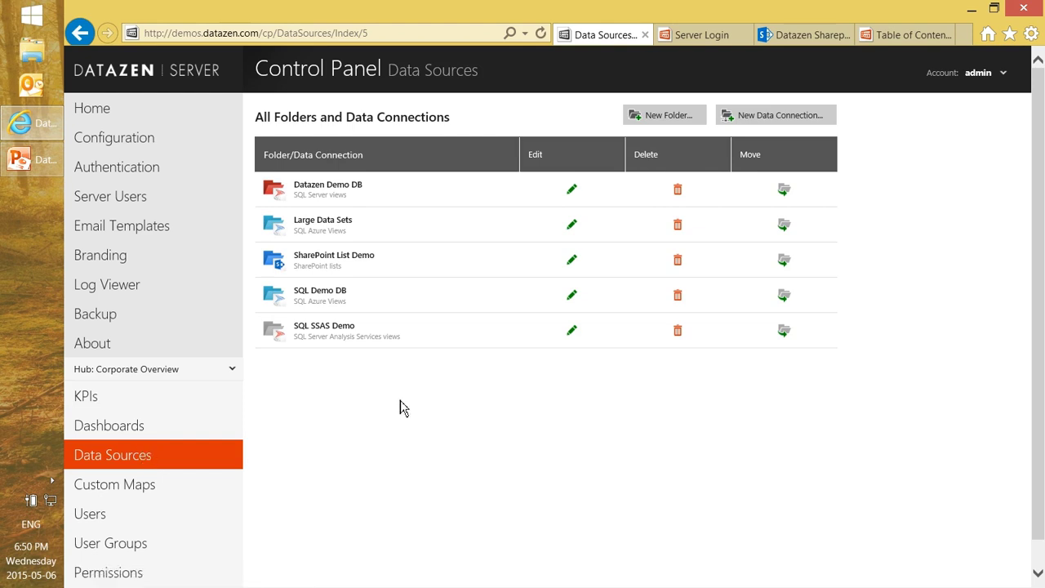
pyautogui.click(796, 125)
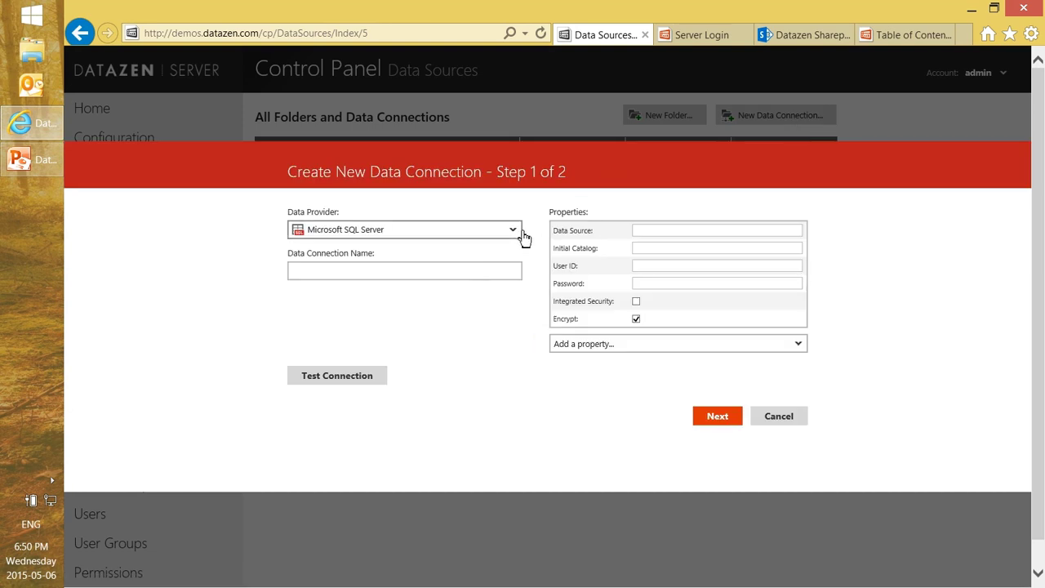
pyautogui.click(521, 234)
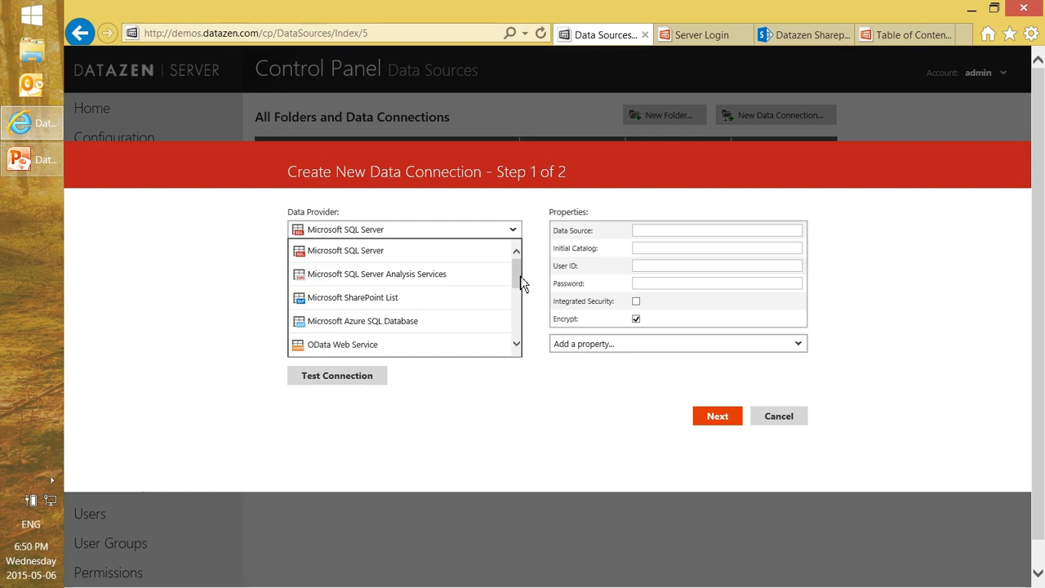
pyautogui.scroll(-1, 521, 275)
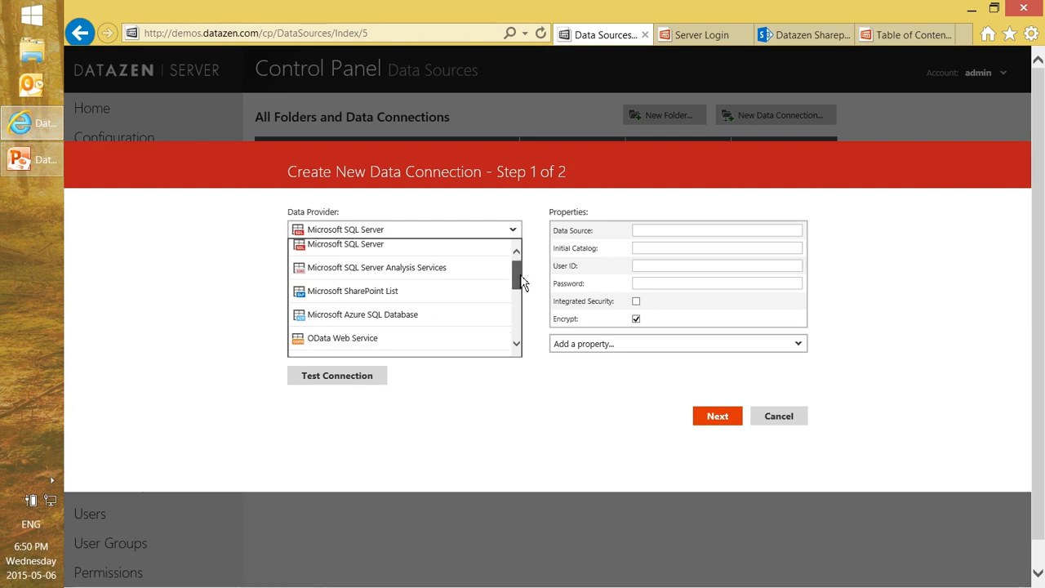
pyautogui.scroll(-2, 518, 291)
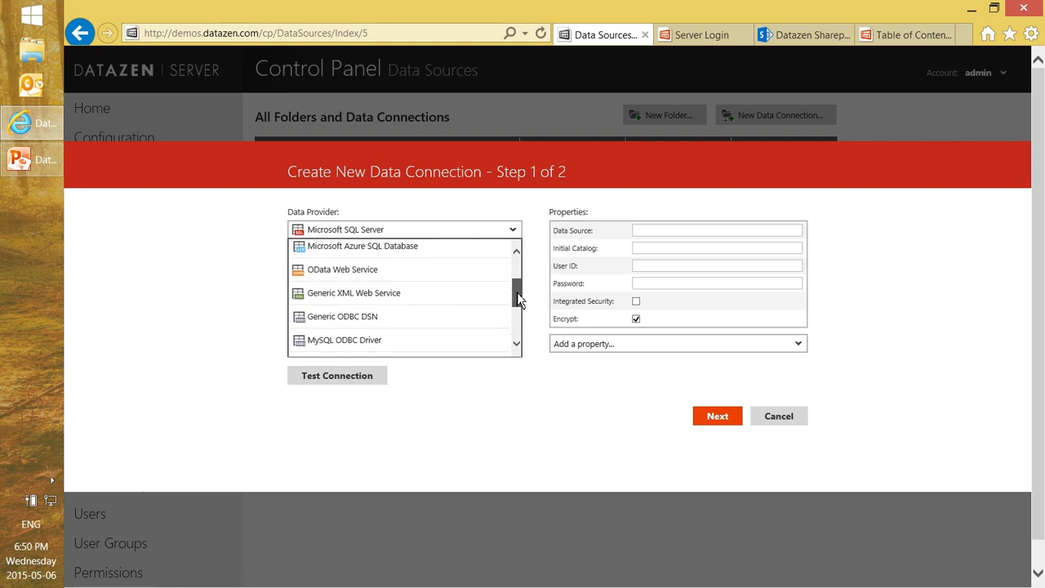
pyautogui.moveTo(517, 296); pyautogui.dragTo(511, 333)
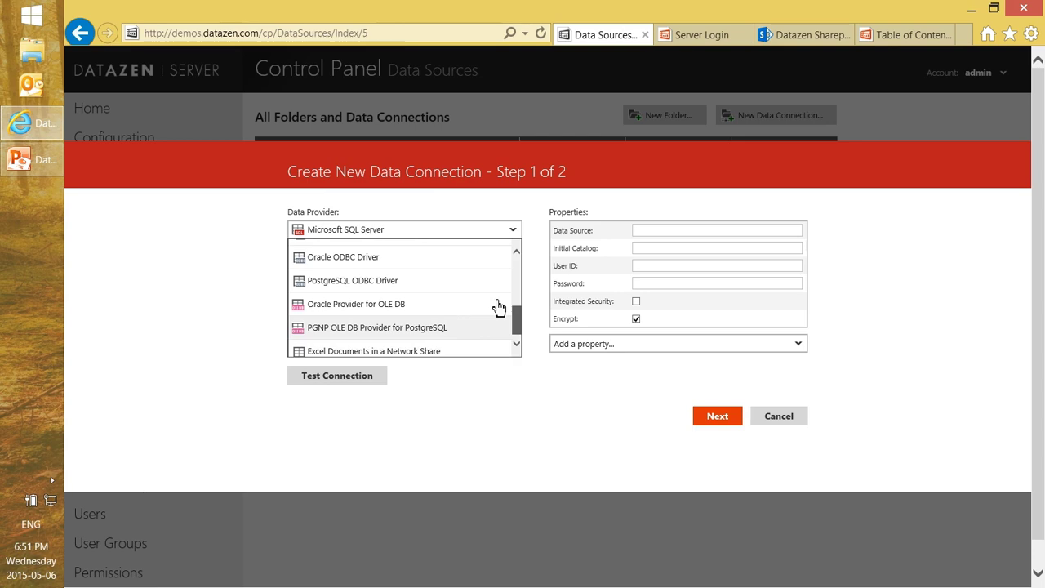
pyautogui.scroll(5, 499, 273)
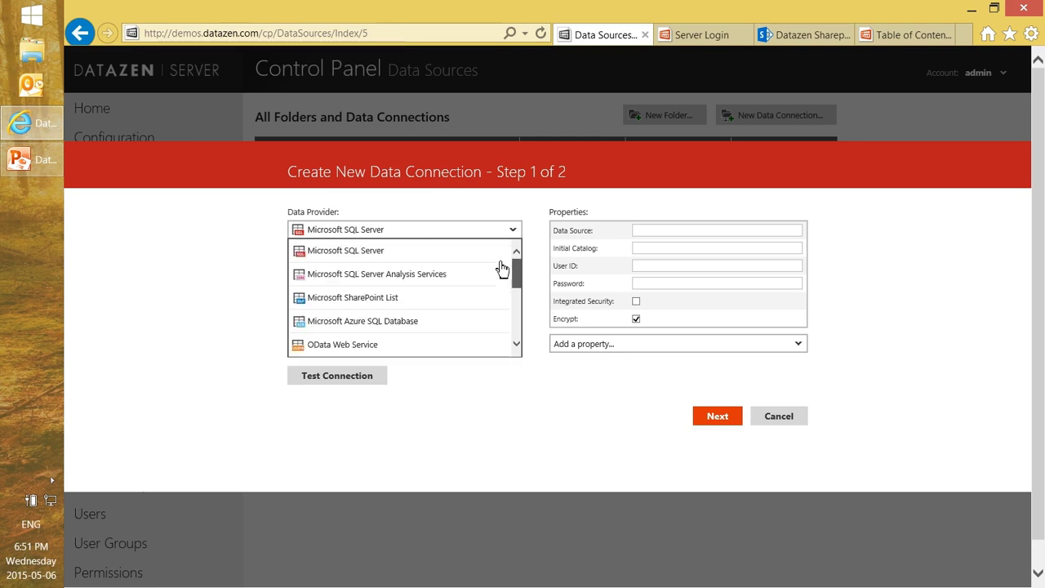
pyautogui.click(793, 427)
pyautogui.click(792, 114)
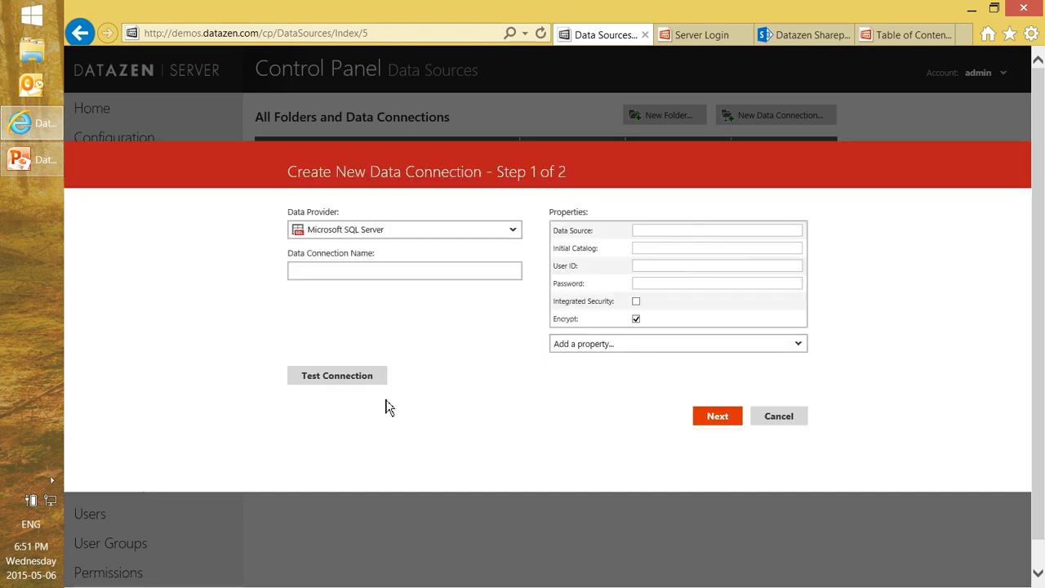
pyautogui.click(788, 420)
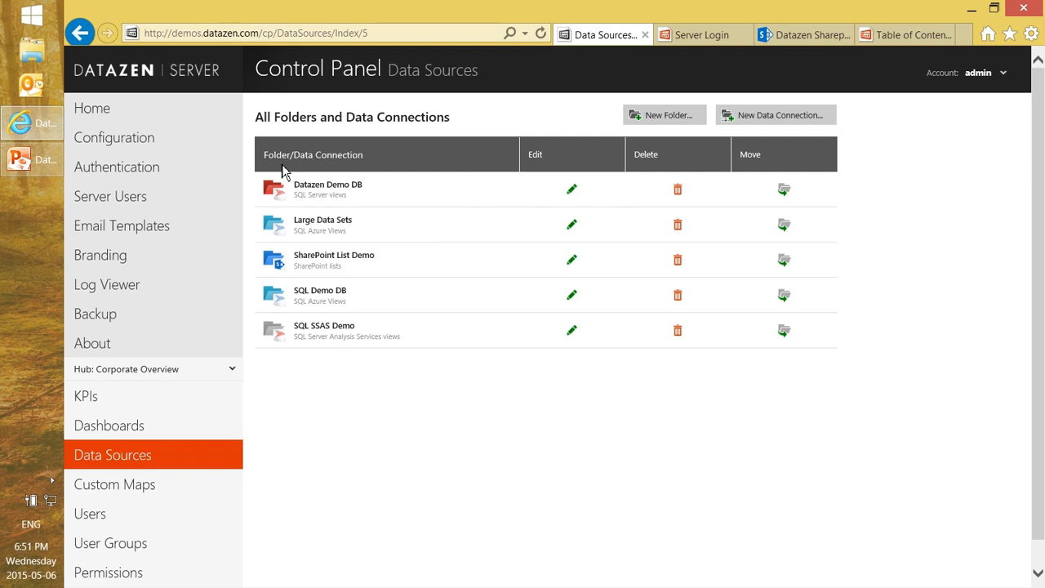
# Open the Datazen Demo DB data views and examine the Monthly Expenses view's settings and query.
pyautogui.click(329, 187)
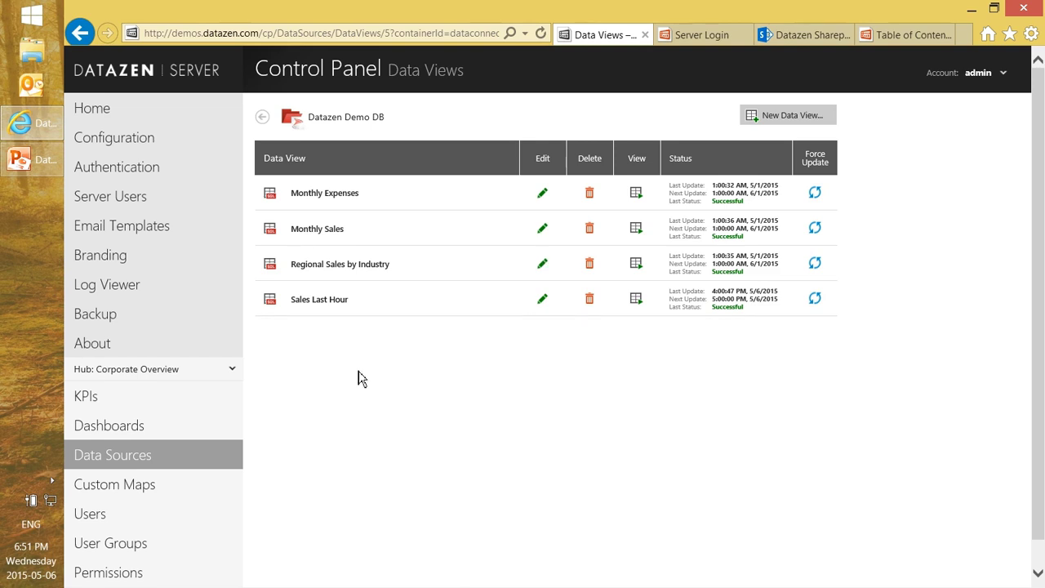
pyautogui.click(546, 198)
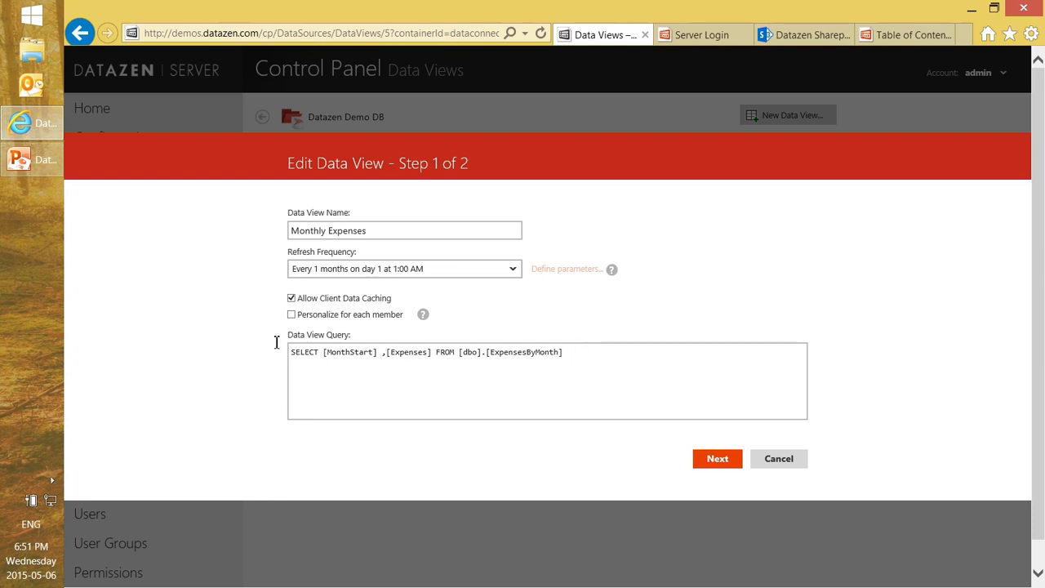
pyautogui.hotkey('ctrl', 'a')
pyautogui.click(405, 384)
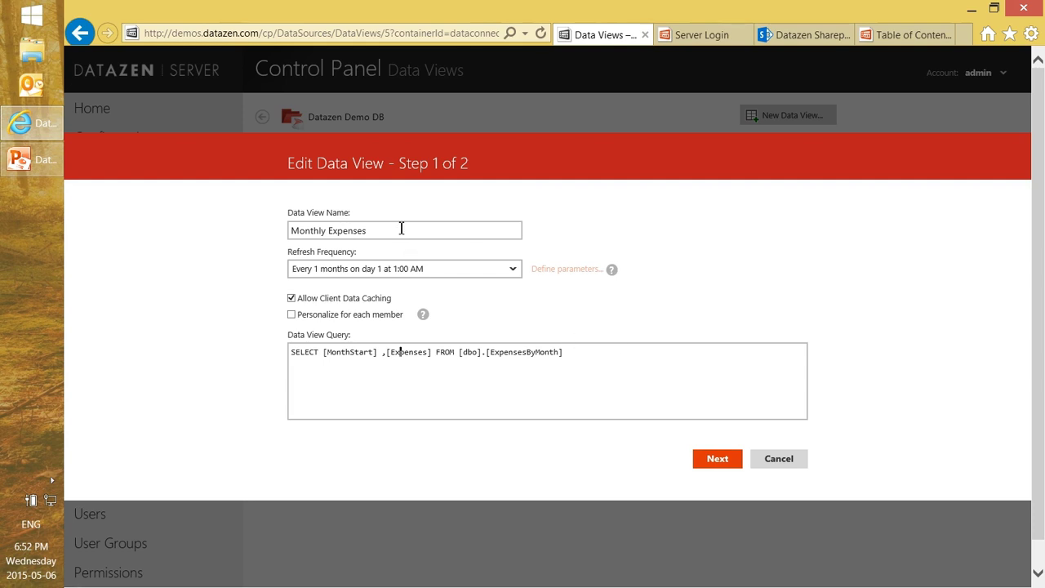
# Set the Monthly Expenses data view to refresh every 30 minutes, starting 0 minutes past the hour.
pyautogui.click(516, 277)
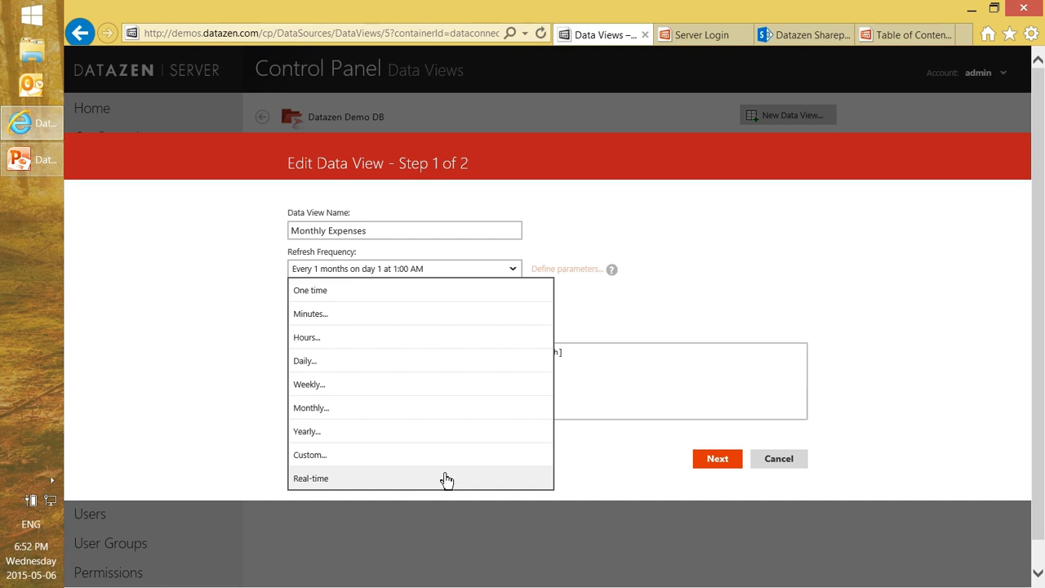
pyautogui.click(349, 320)
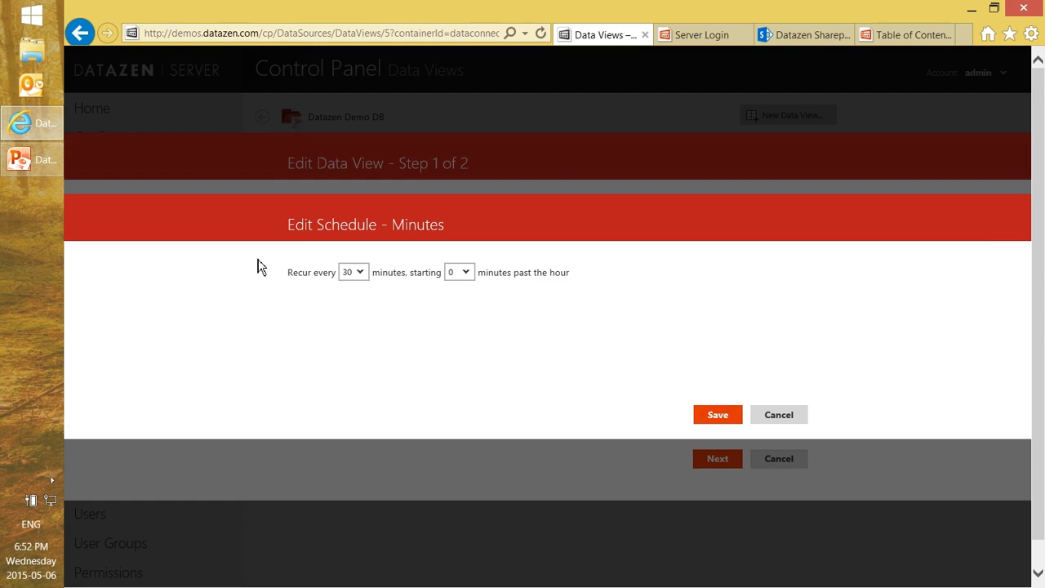
pyautogui.click(729, 417)
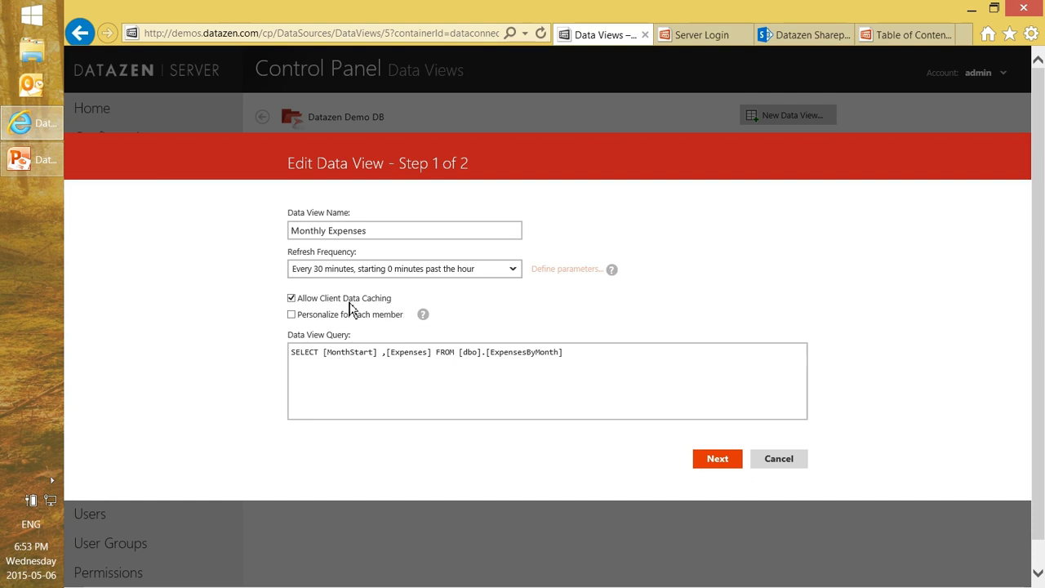
# Change the data view's refresh frequency to Real-time and read the help on defining parameters.
pyautogui.moveTo(613, 272)
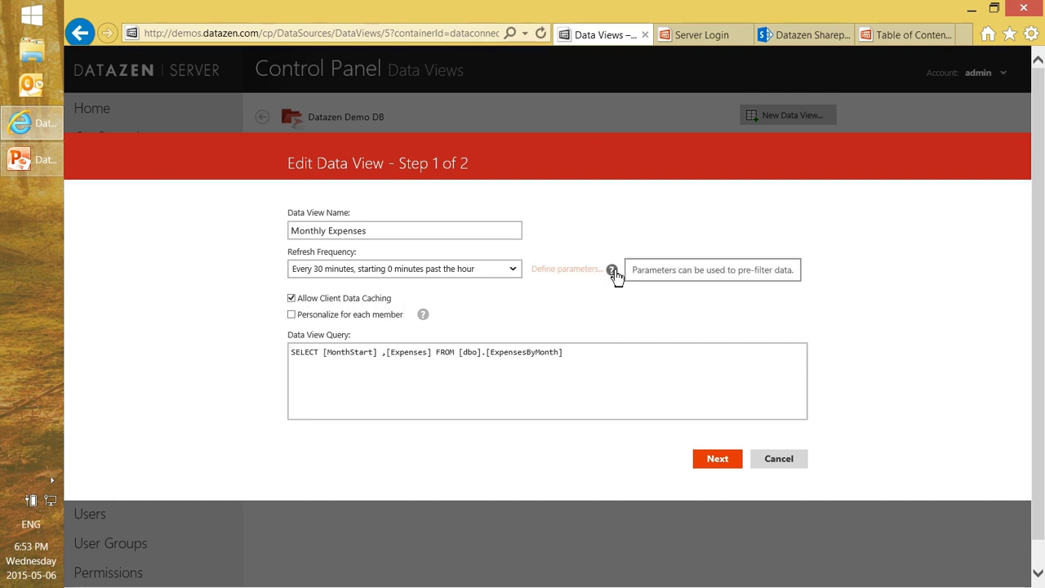
pyautogui.click(513, 269)
pyautogui.click(339, 481)
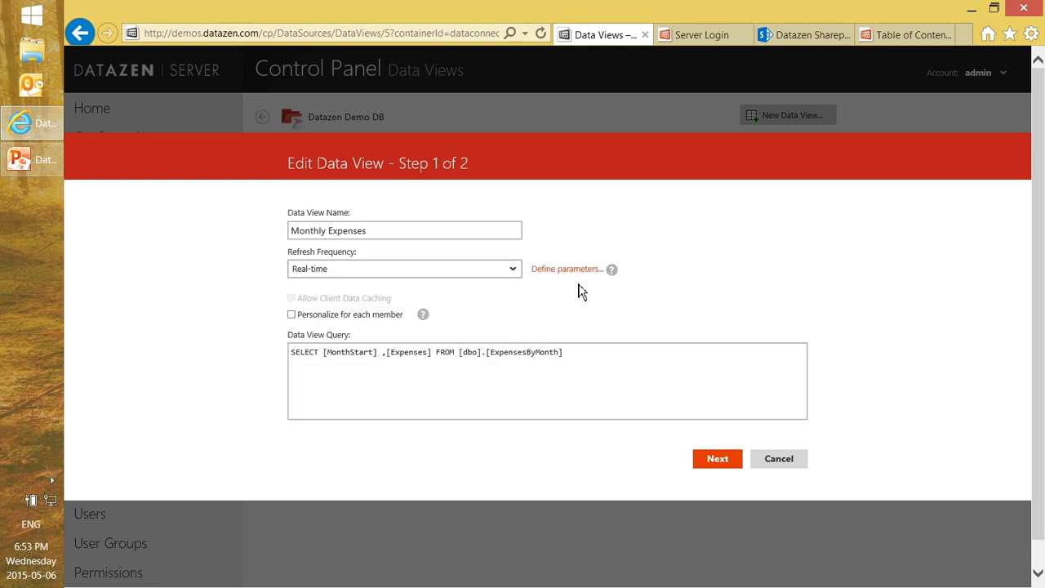
pyautogui.moveTo(616, 278)
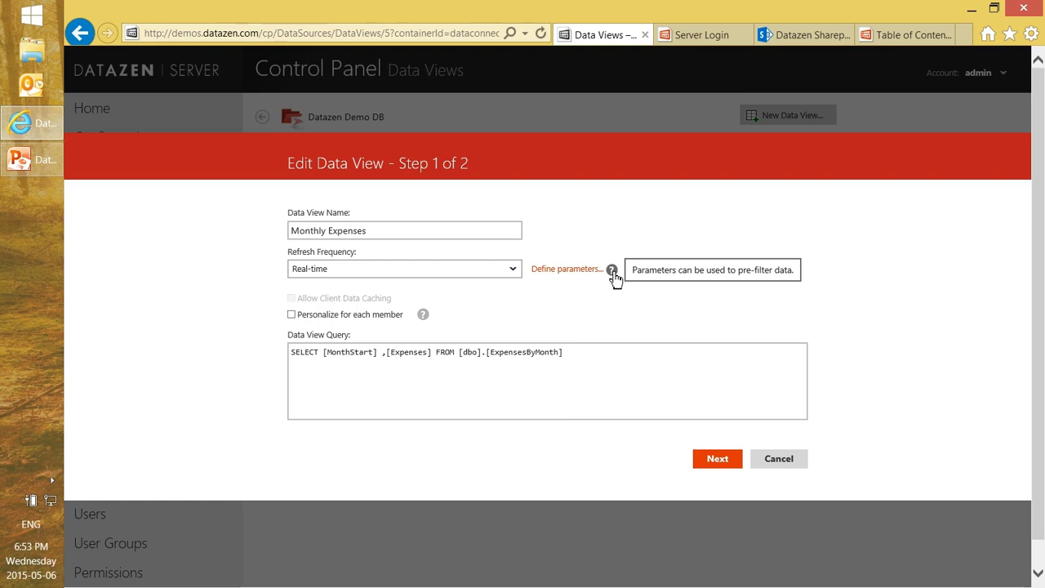
pyautogui.click(406, 372)
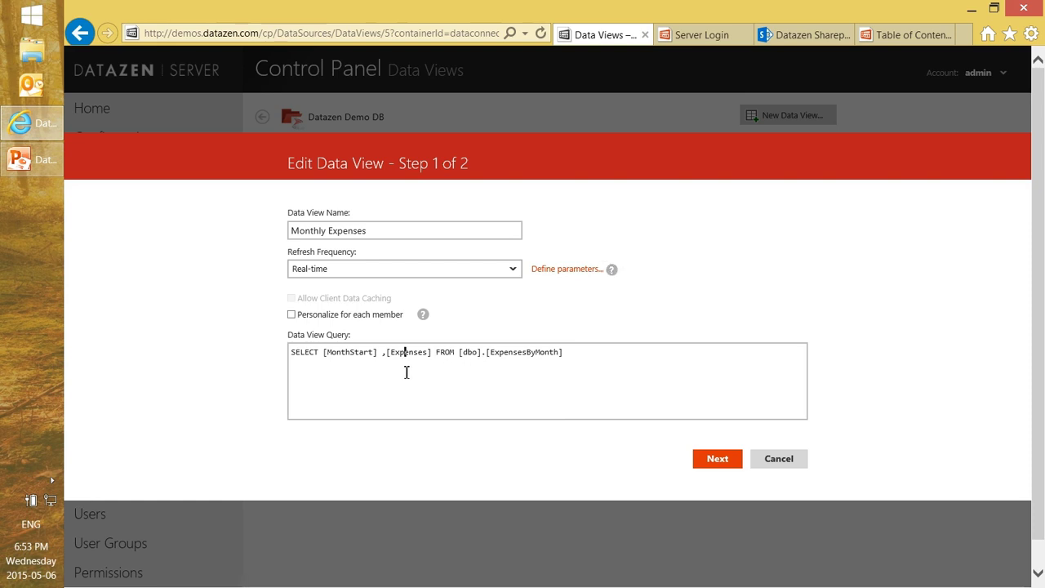
# Try the One time refresh frequency for the data view, and discard the Monthly Expenses edits.
pyautogui.click(511, 270)
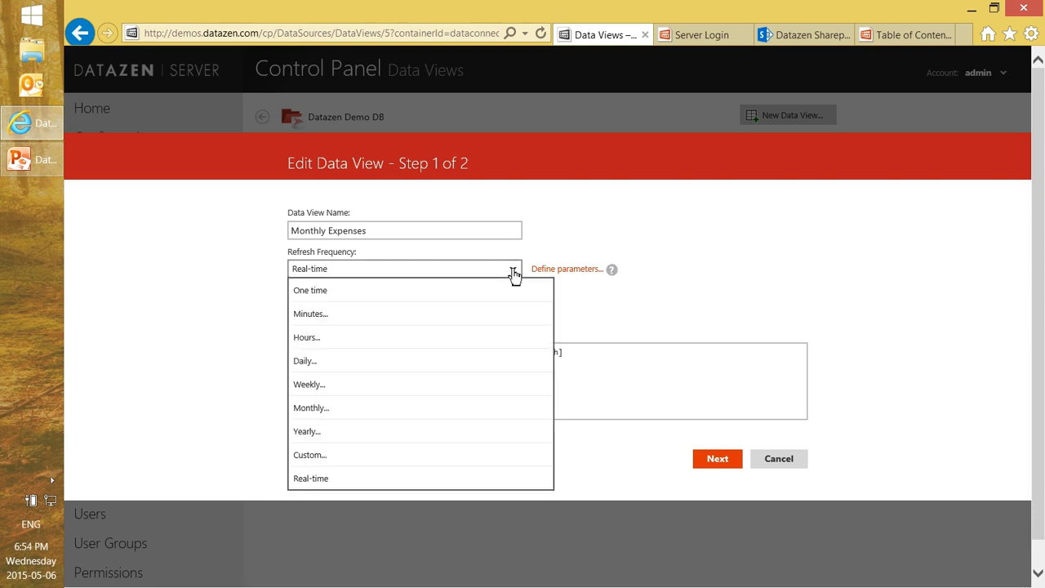
pyautogui.click(387, 300)
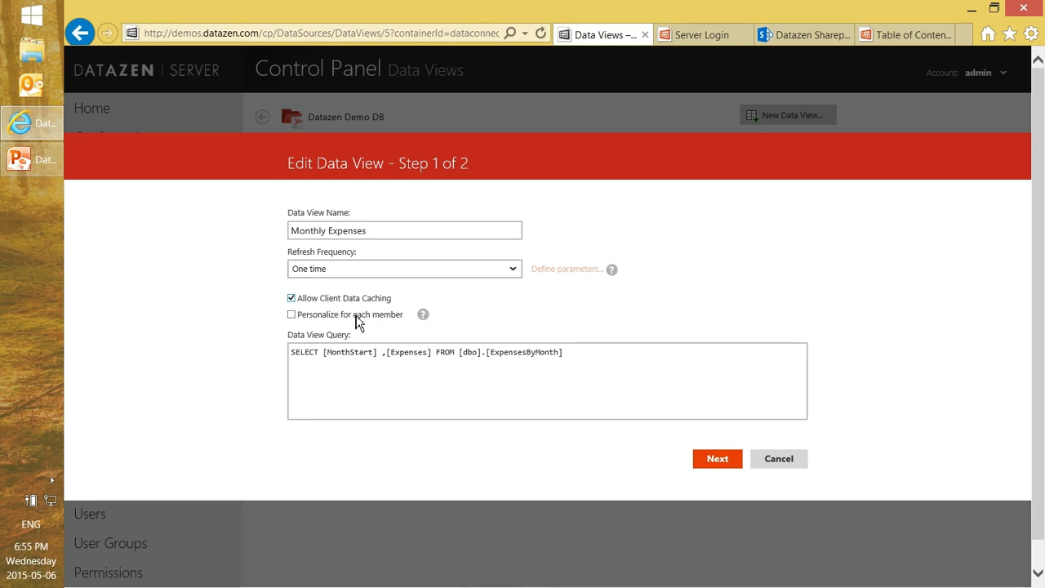
pyautogui.moveTo(426, 321)
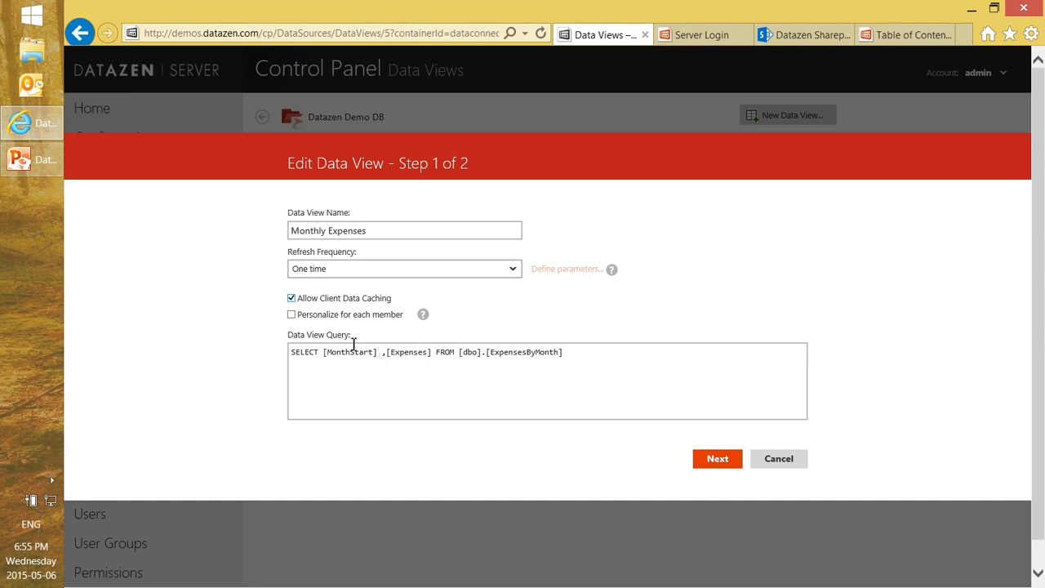
pyautogui.click(779, 459)
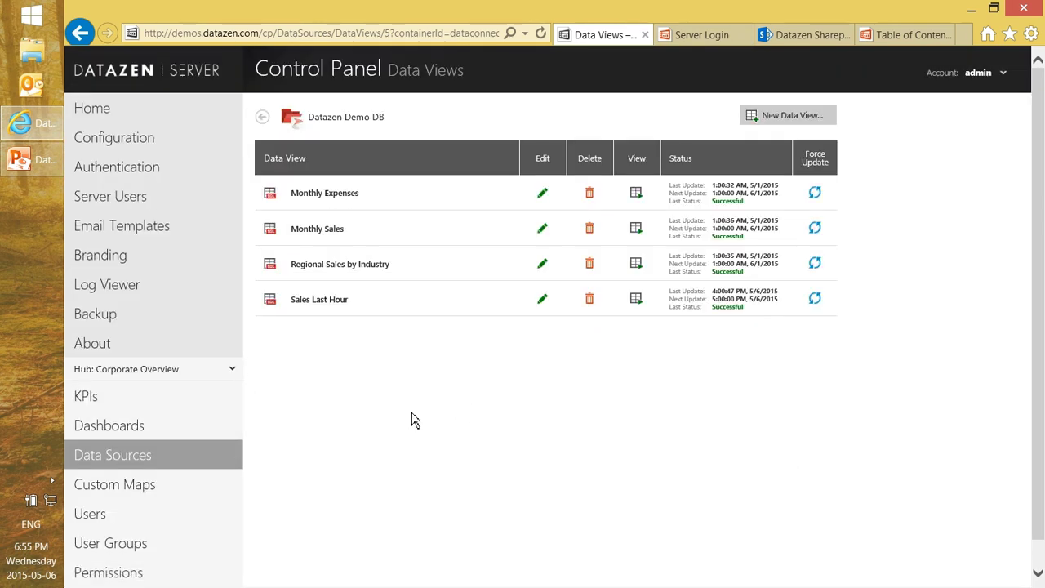
pyautogui.scroll(-1, 409, 425)
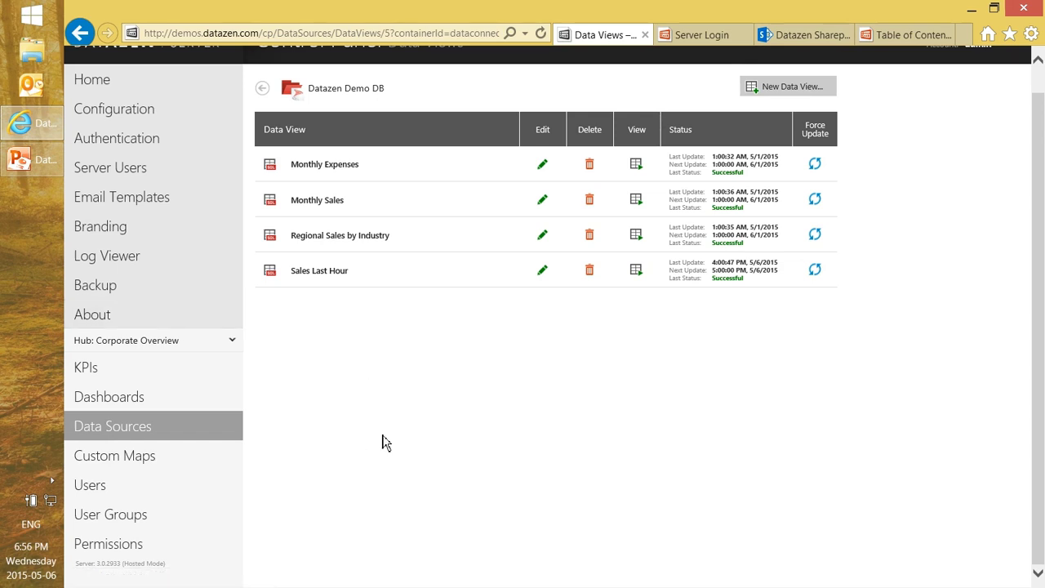
pyautogui.scroll(1, 386, 442)
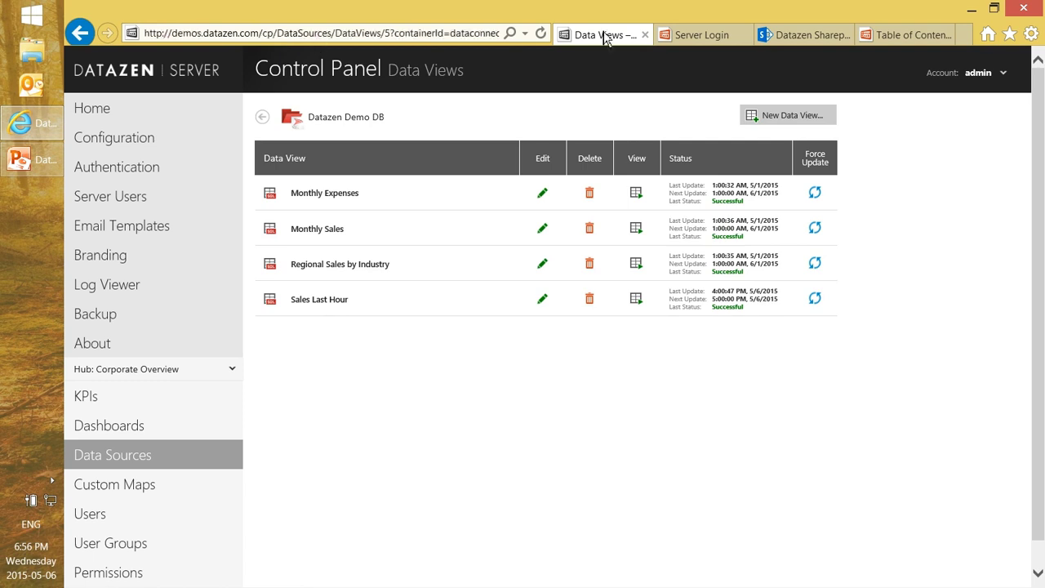
# Log in to the Datazen viewer site with the prefilled credentials and show its KPIs.
pyautogui.click(701, 41)
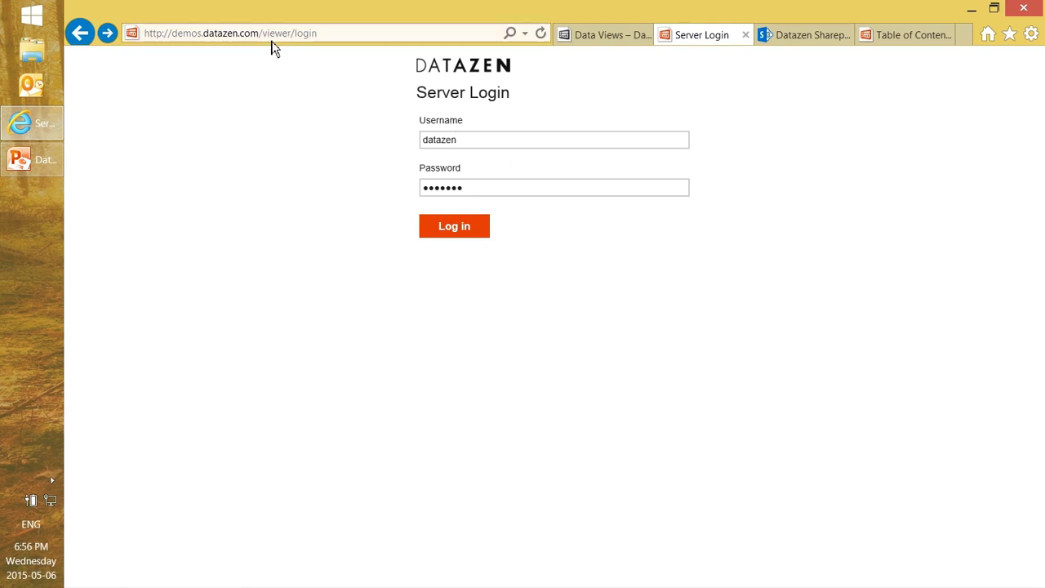
pyautogui.click(454, 230)
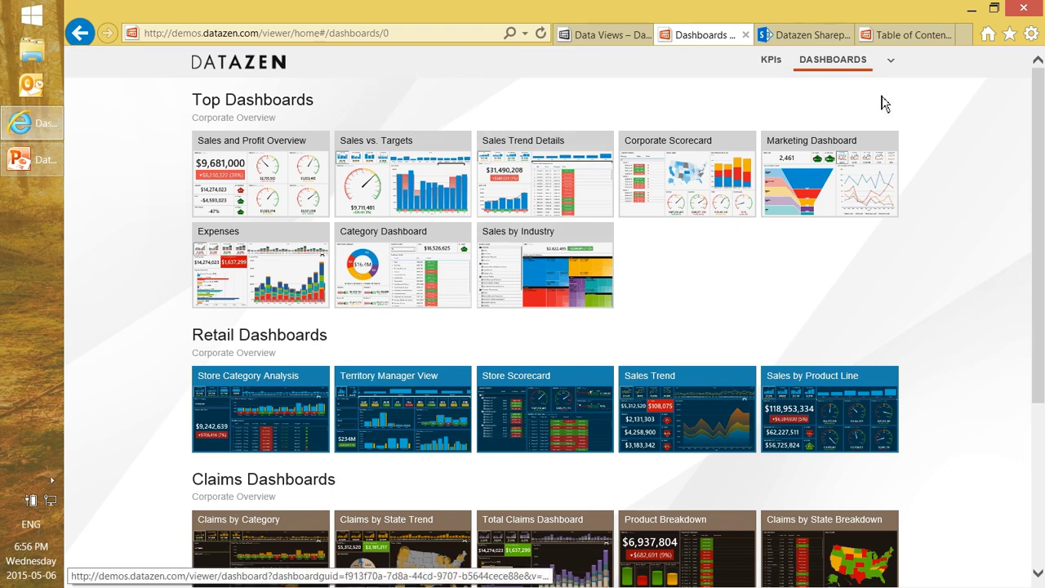
pyautogui.click(772, 62)
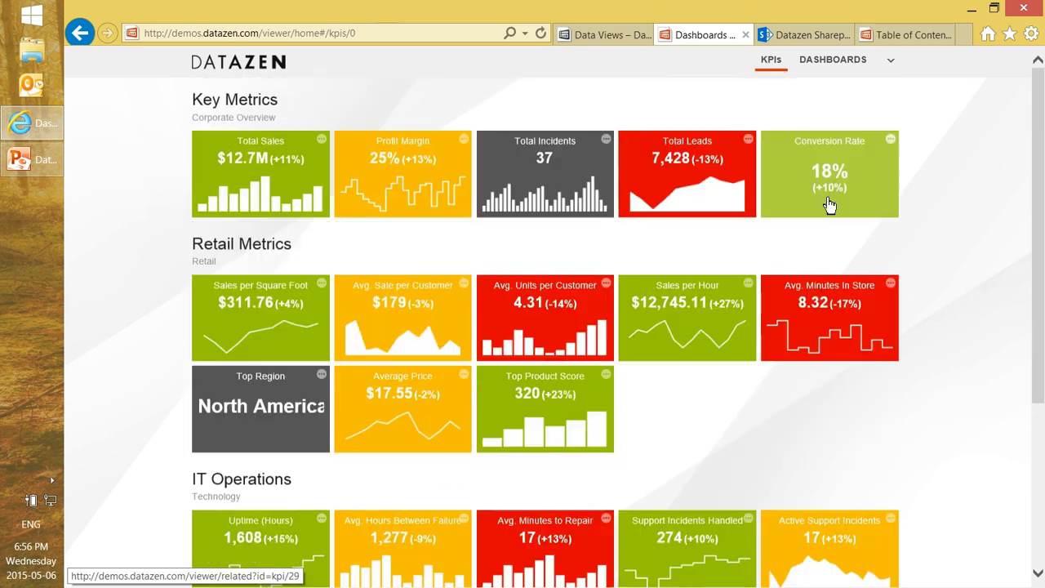
# Open the Sales vs. Targets dashboard from the viewer's dashboards and filter its timeline to May through August 2013.
pyautogui.click(846, 70)
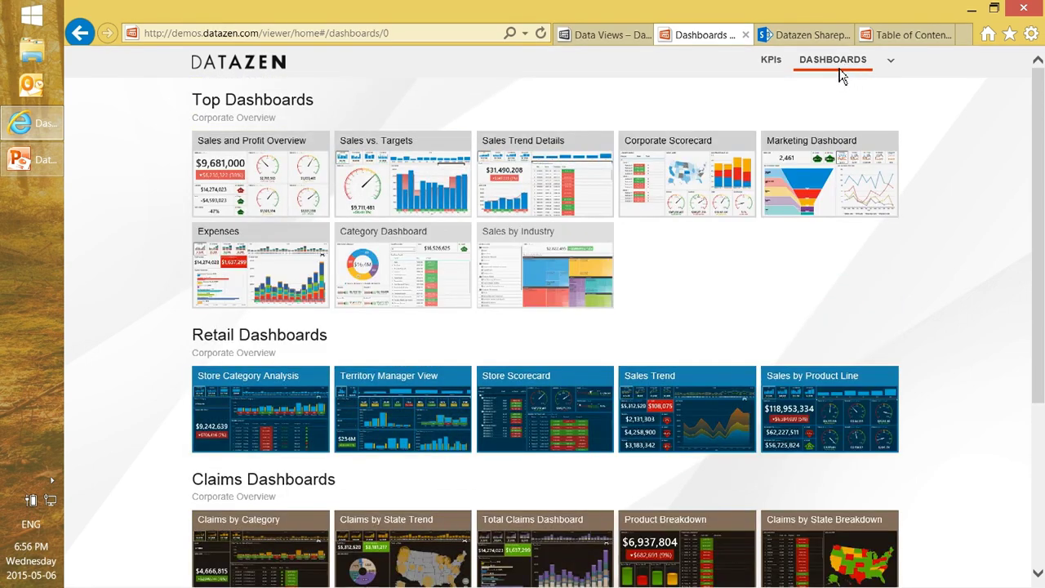
pyautogui.click(438, 197)
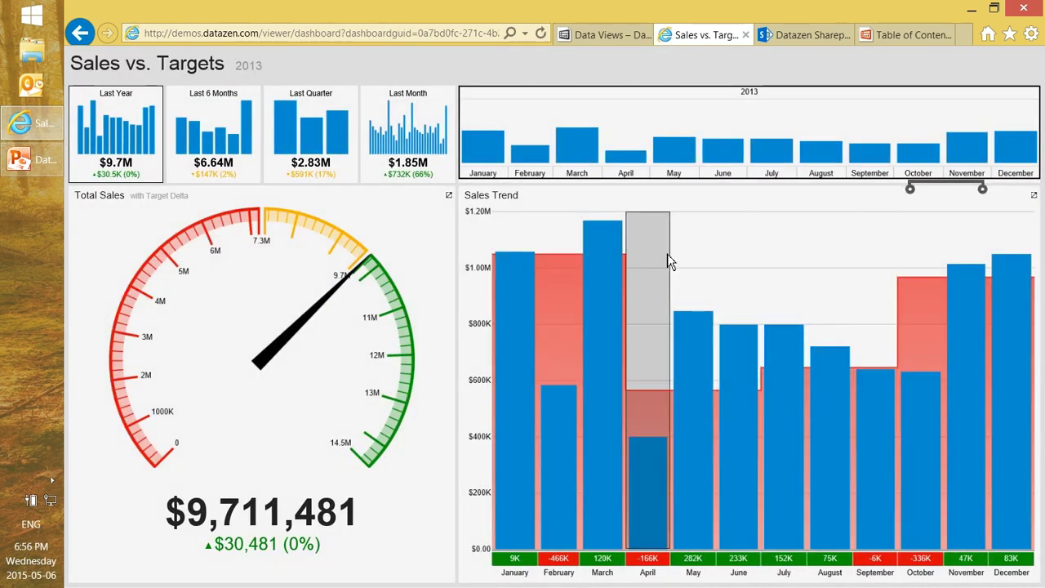
pyautogui.moveTo(655, 456)
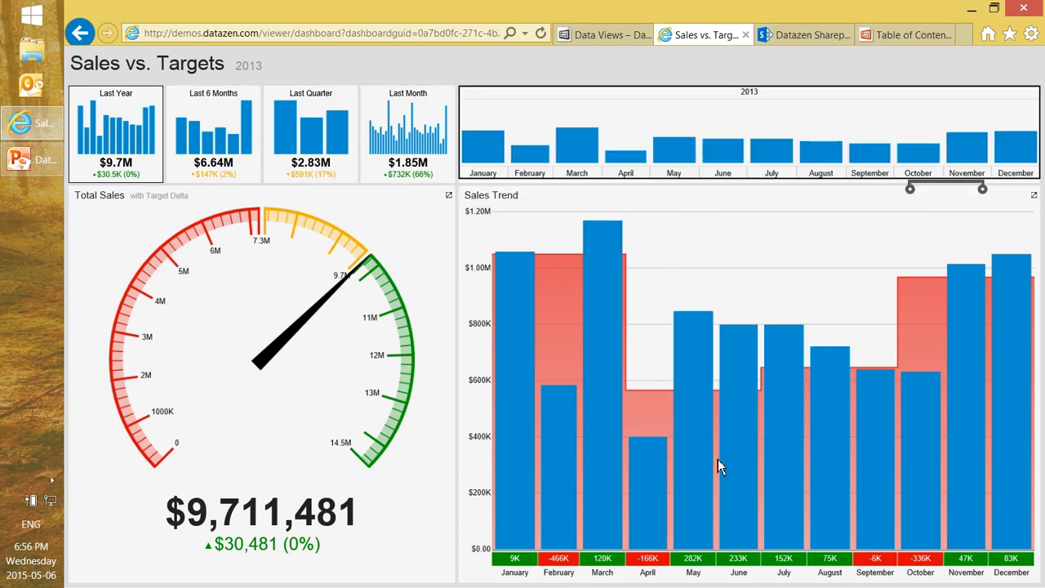
pyautogui.moveTo(676, 163); pyautogui.dragTo(839, 163)
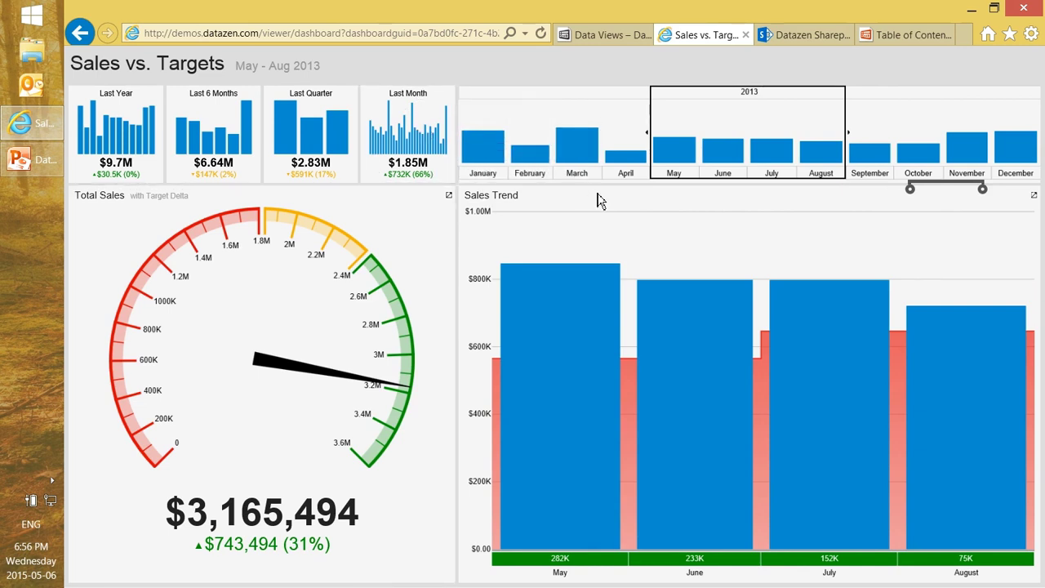
# Switch to the Datazen SharePoint page, and look through the Datazen documentation's table of contents down to the Using the Web Viewer topics.
pyautogui.click(801, 36)
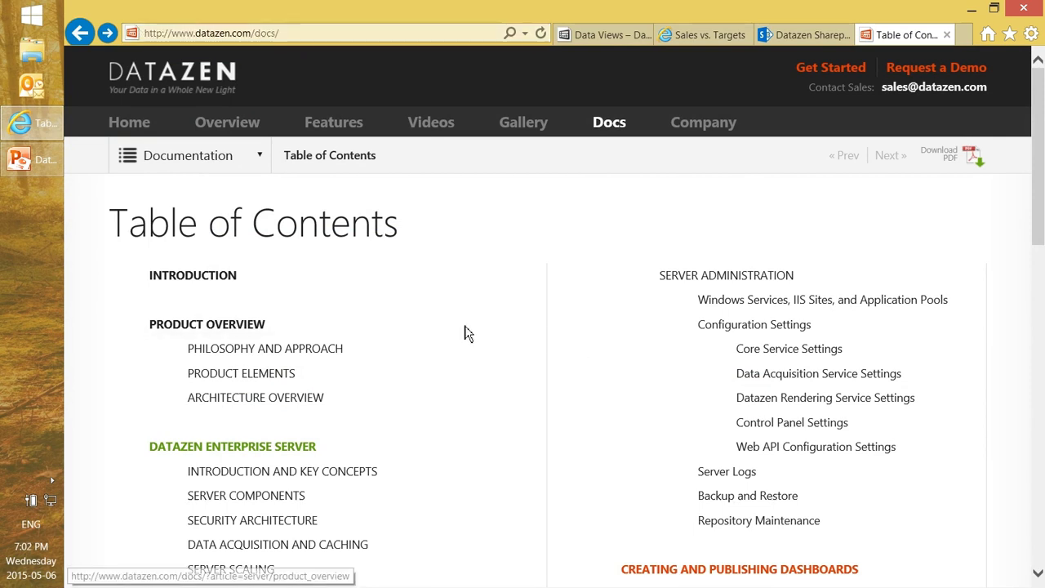
pyautogui.scroll(-4, 466, 333)
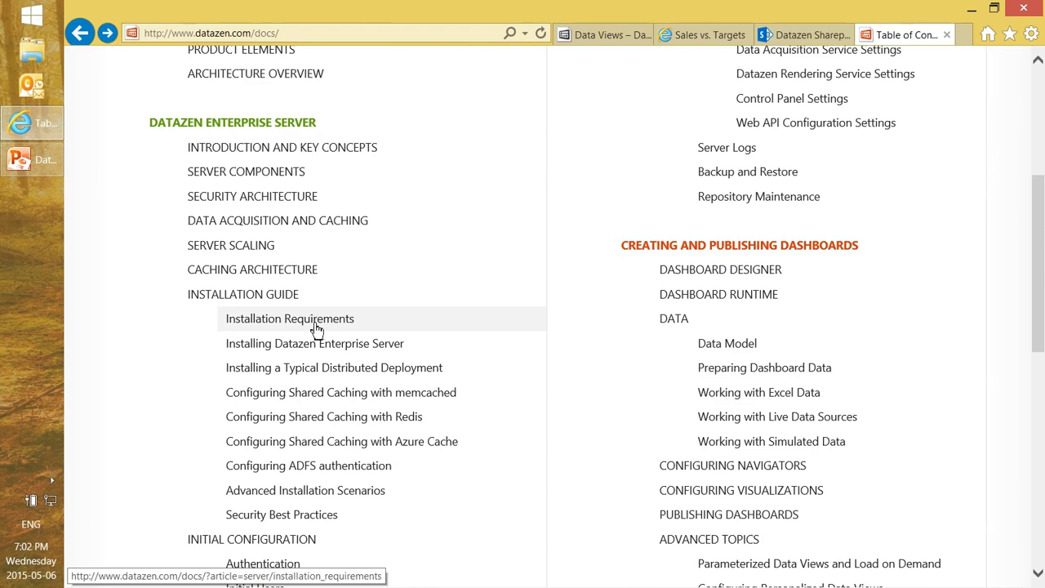
pyautogui.scroll(-3, 396, 375)
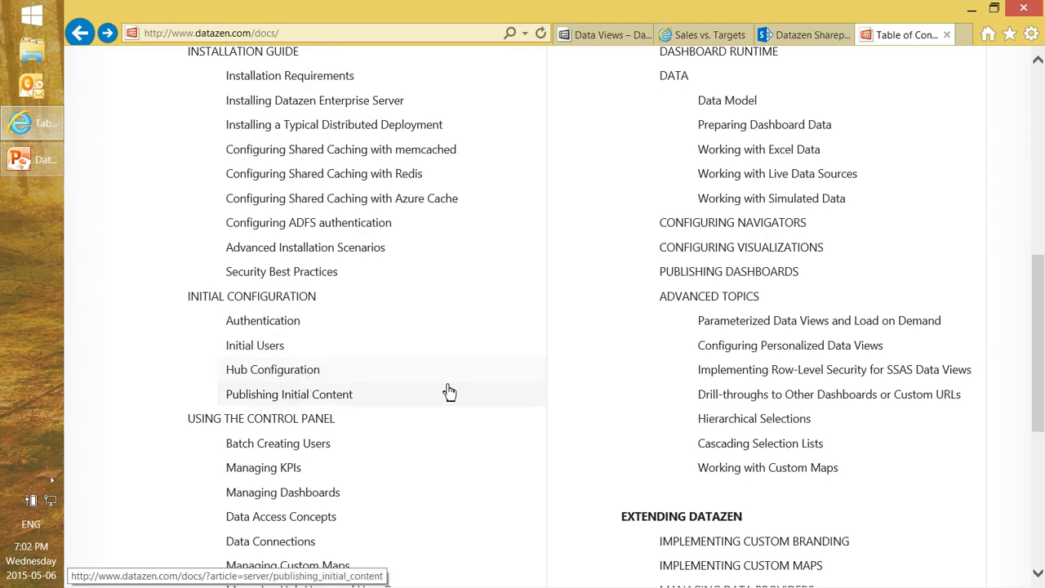
pyautogui.scroll(-4, 445, 393)
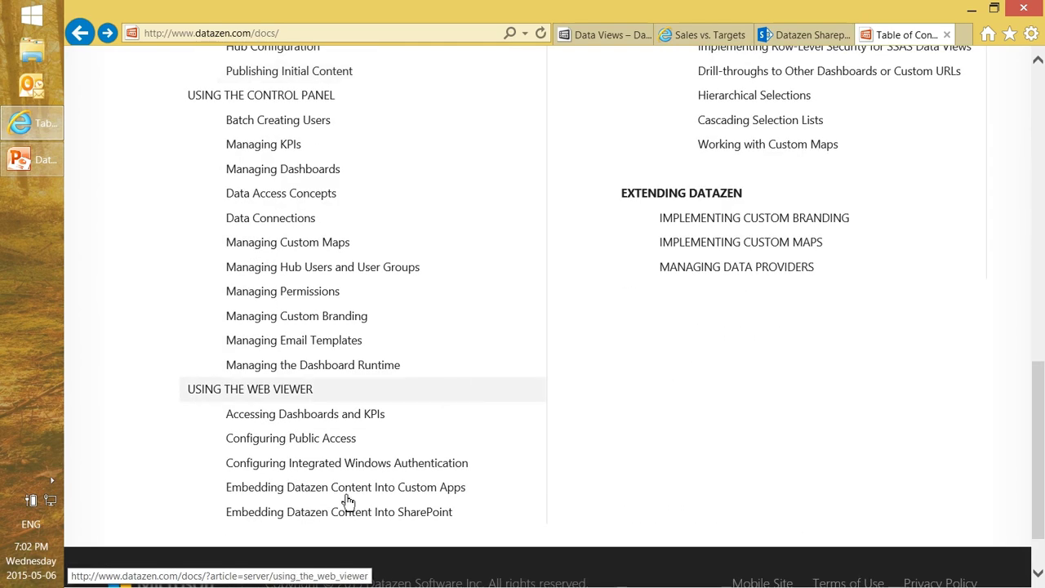